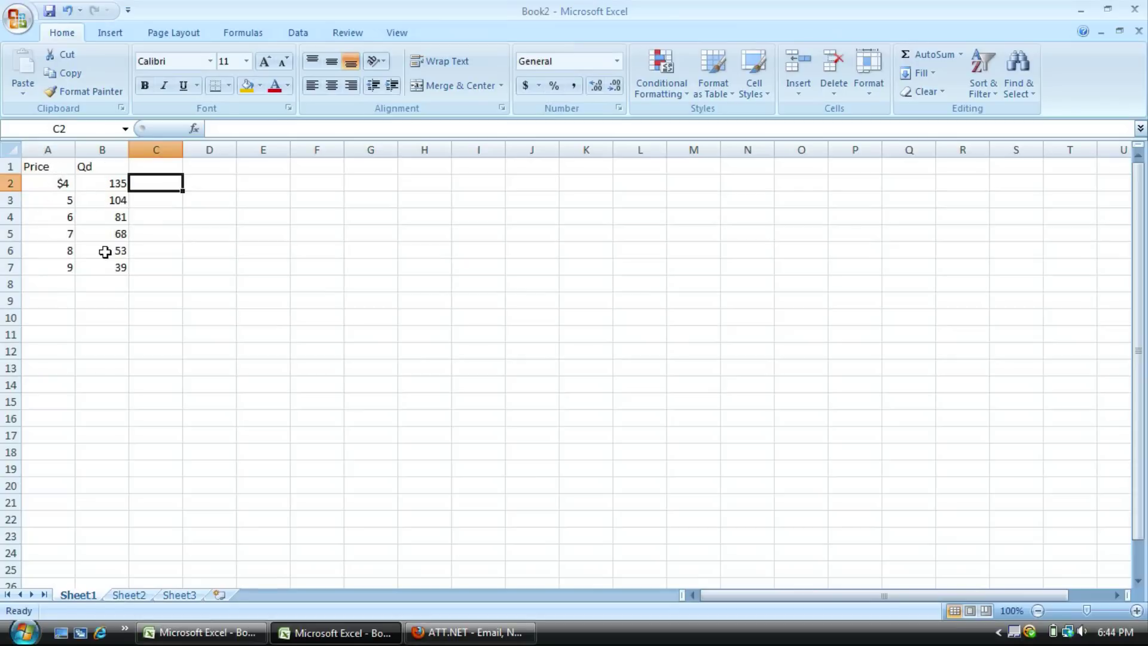
# - Plot the Price and Qd data in A1:B7 as a scatter chart with smooth lines and markers
pyautogui.click(41, 171)
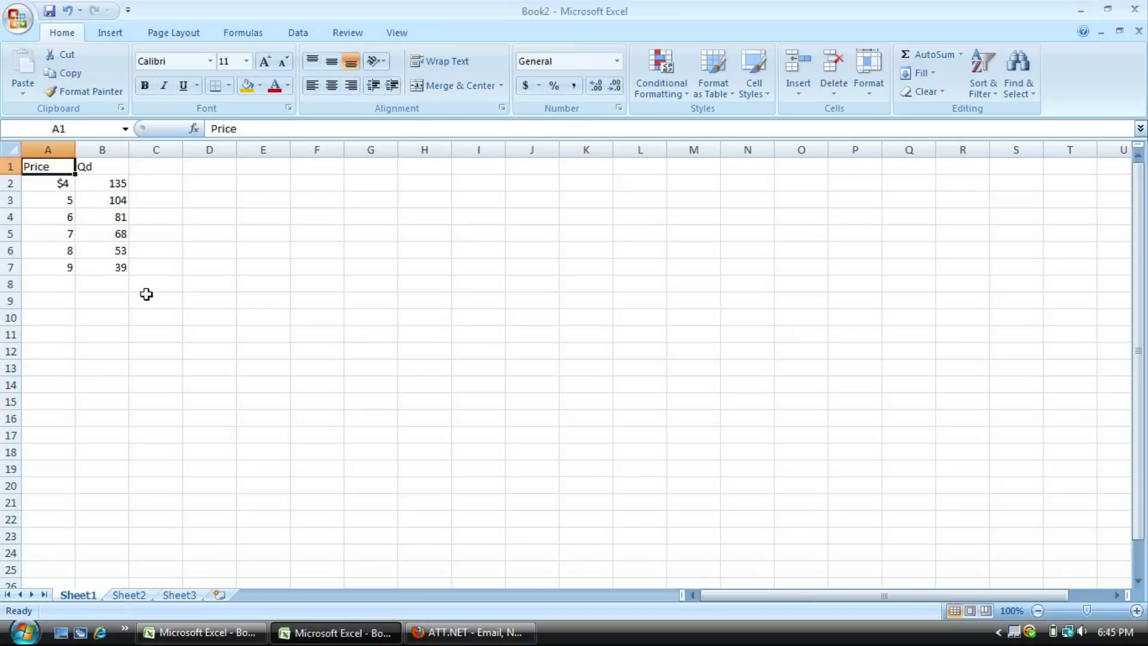
pyautogui.keyDown('shift'); pyautogui.click(103, 271); pyautogui.keyUp('shift')
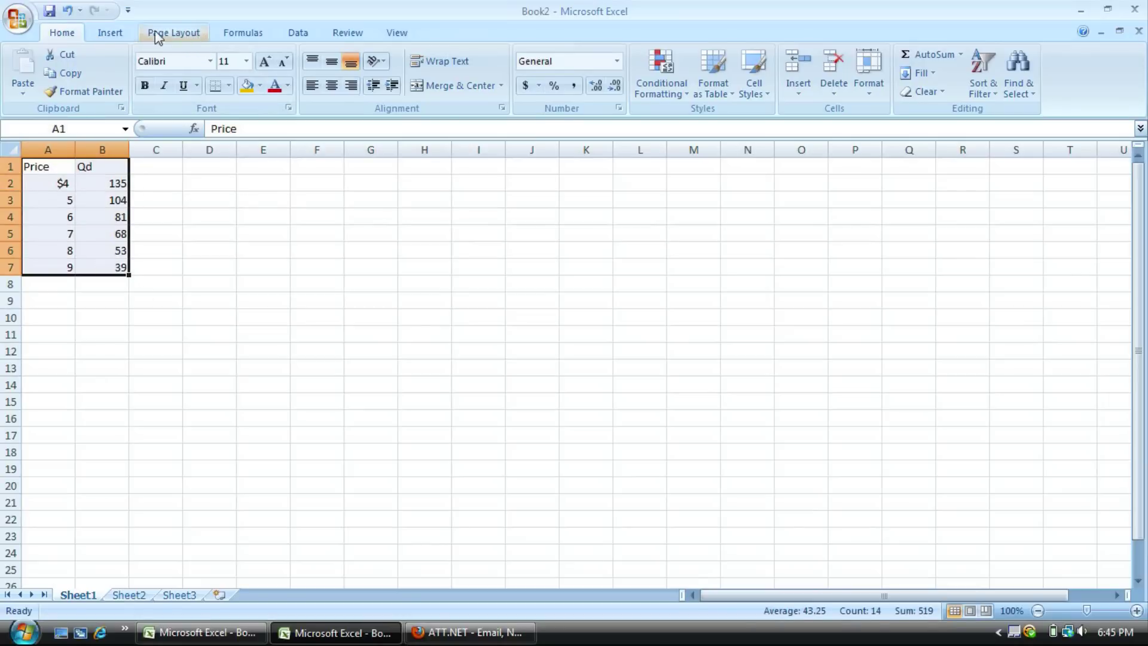
pyautogui.click(118, 34)
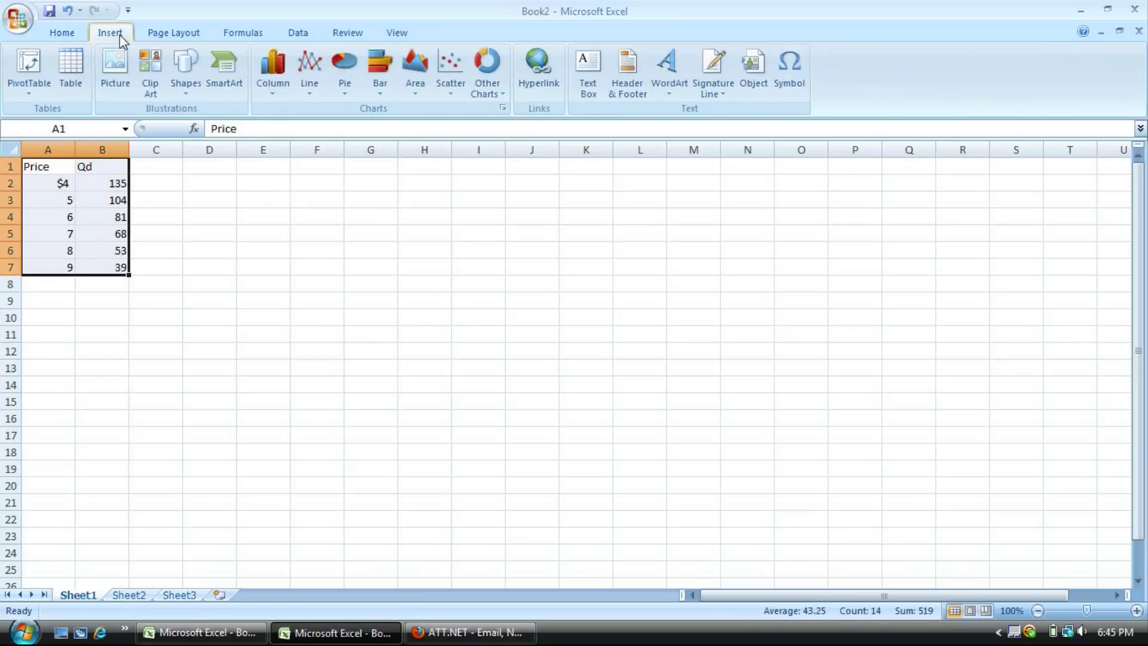
pyautogui.click(450, 97)
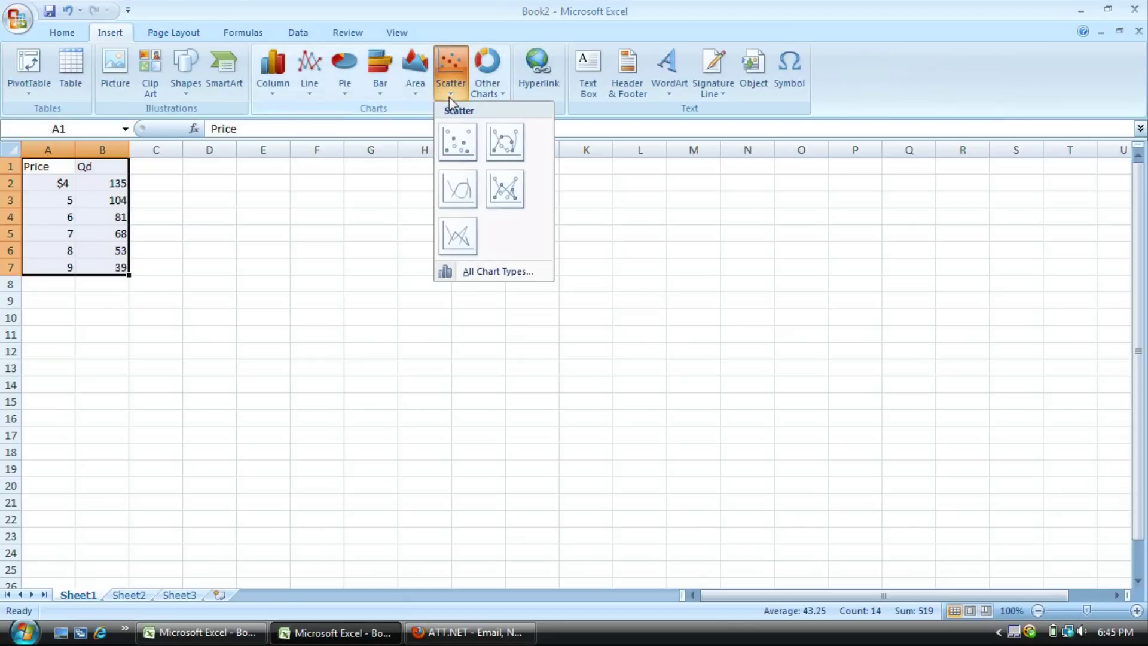
pyautogui.click(511, 151)
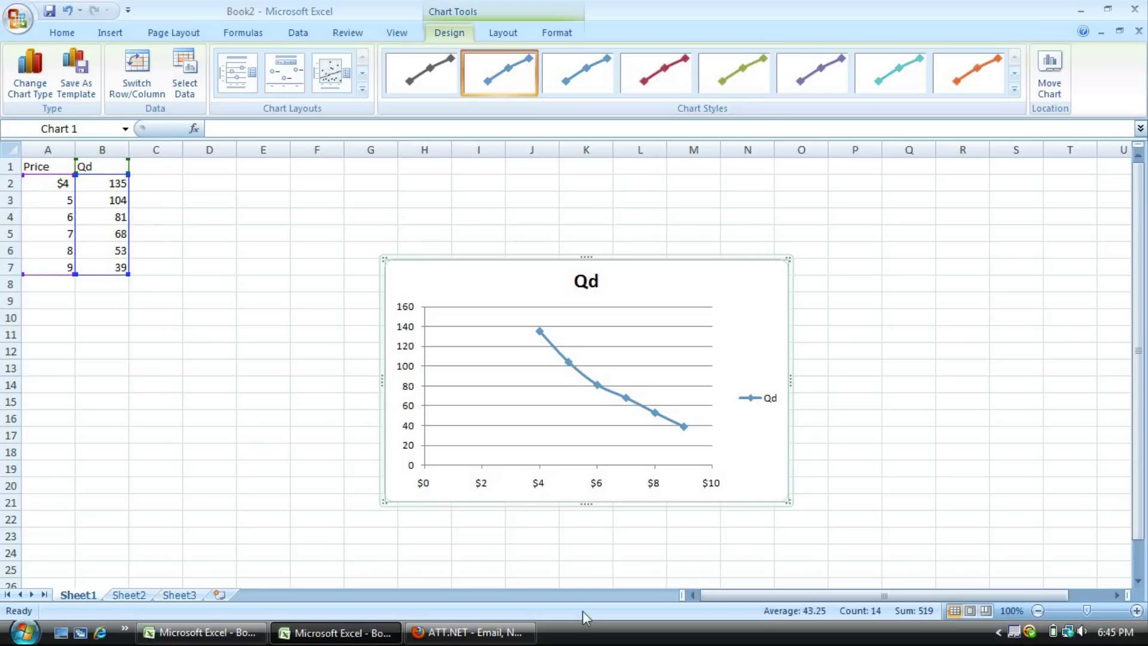
# - In Book1, chart the Price, Qd and Qs table A1:C7 as a smooth-line scatter chart
pyautogui.click(236, 635)
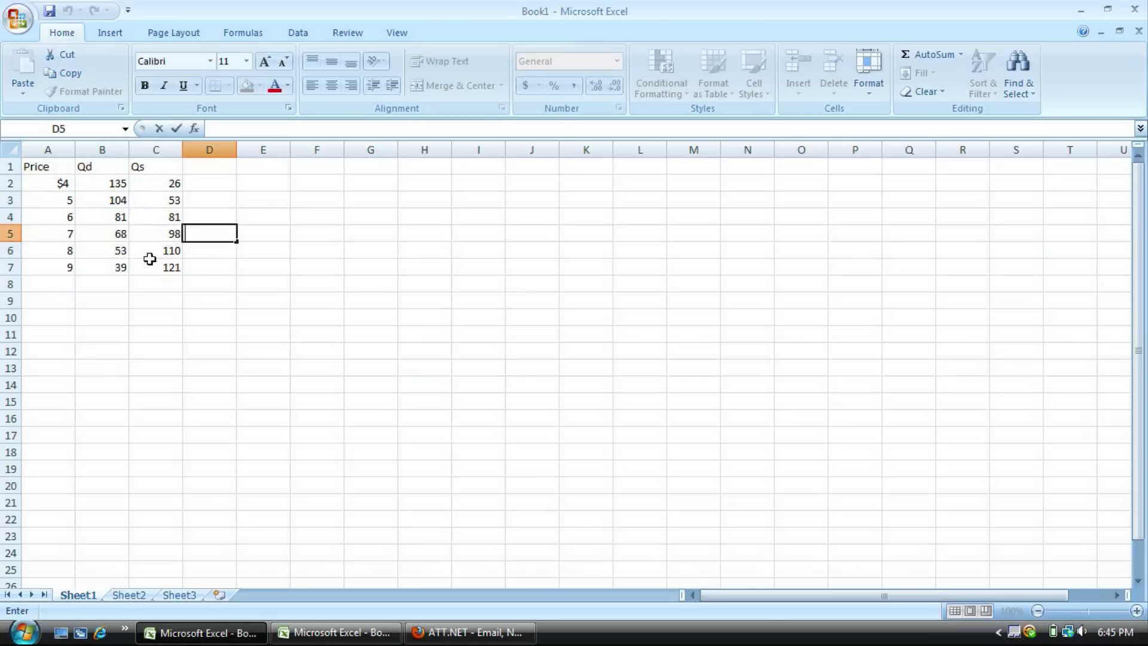
pyautogui.click(36, 166)
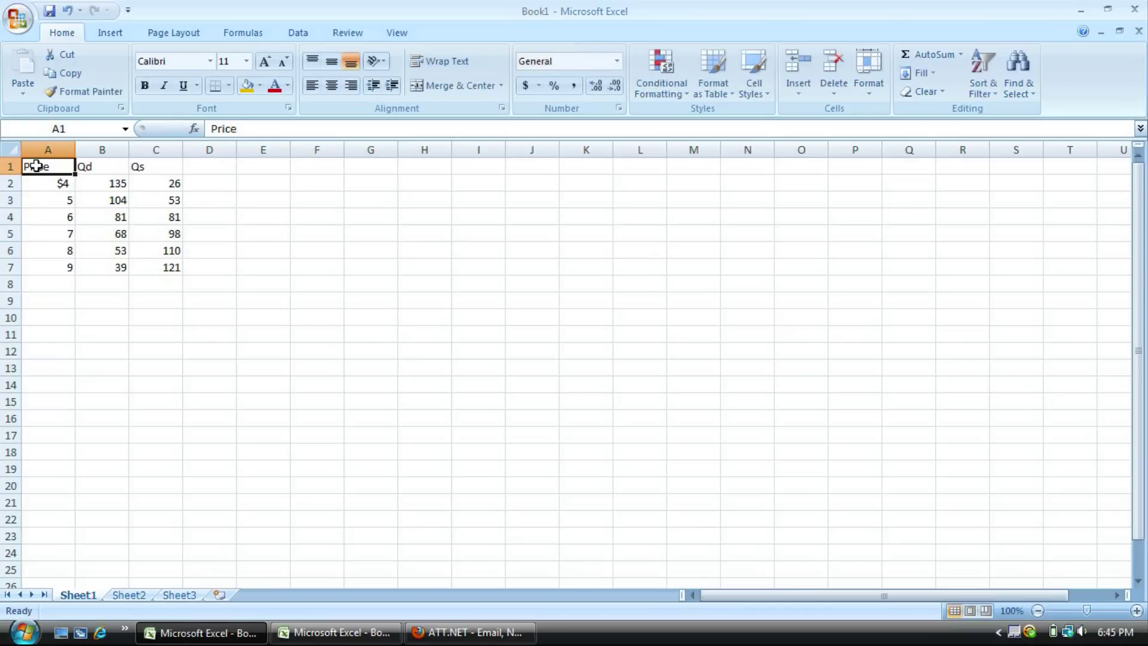
pyautogui.keyDown('shift'); pyautogui.click(165, 267); pyautogui.keyUp('shift')
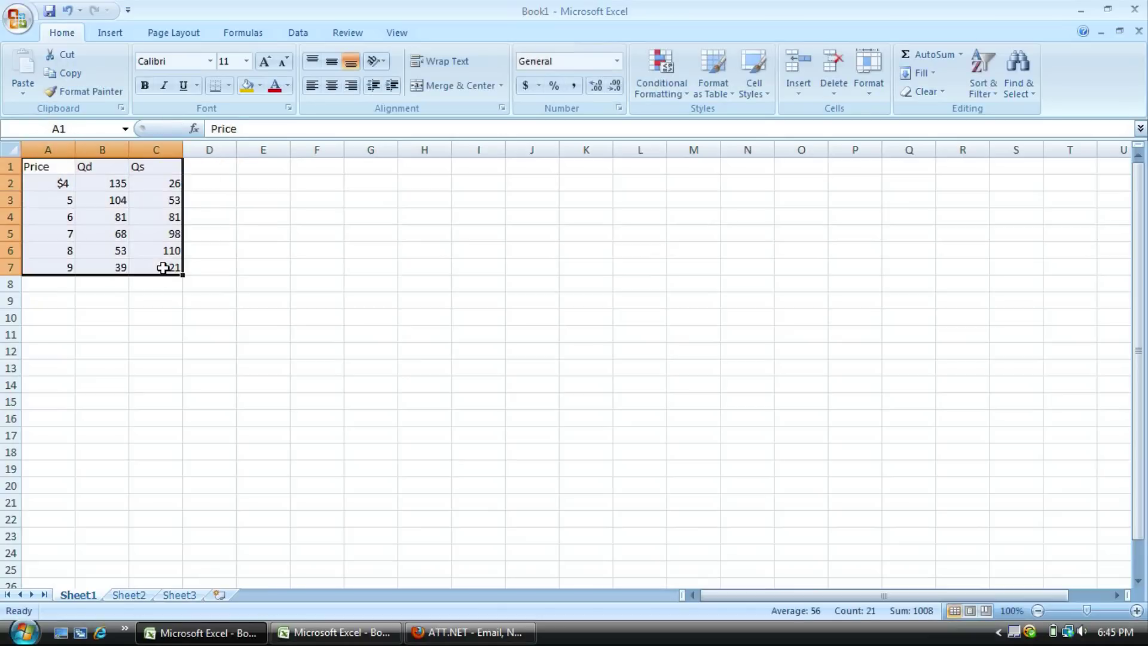
pyautogui.click(116, 37)
pyautogui.click(453, 98)
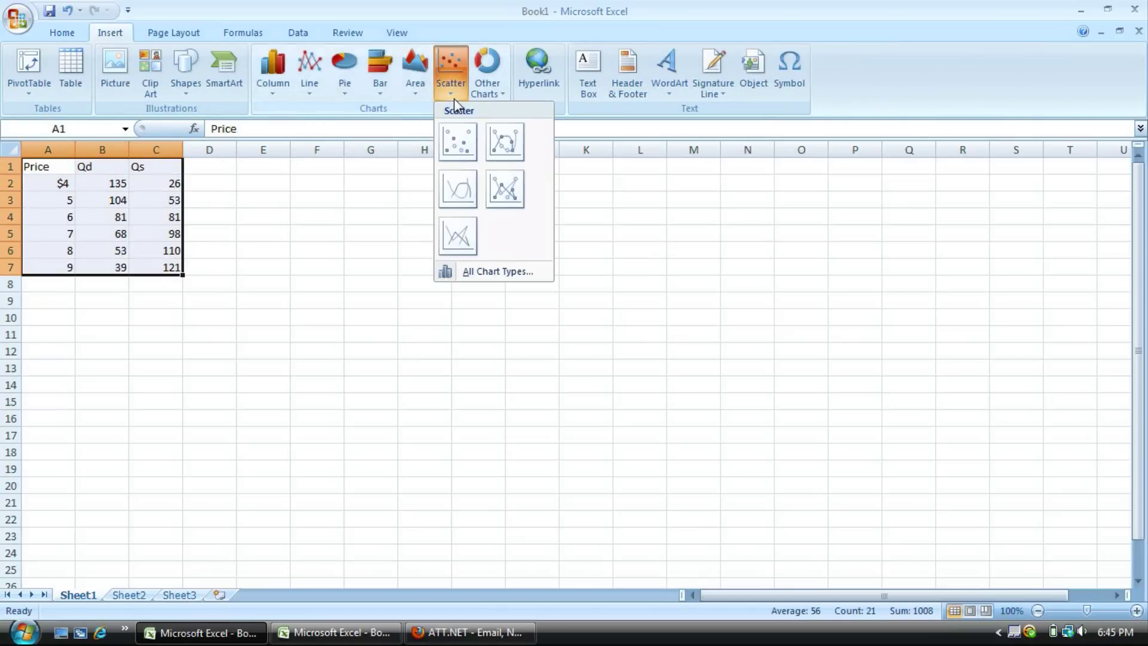
pyautogui.click(502, 147)
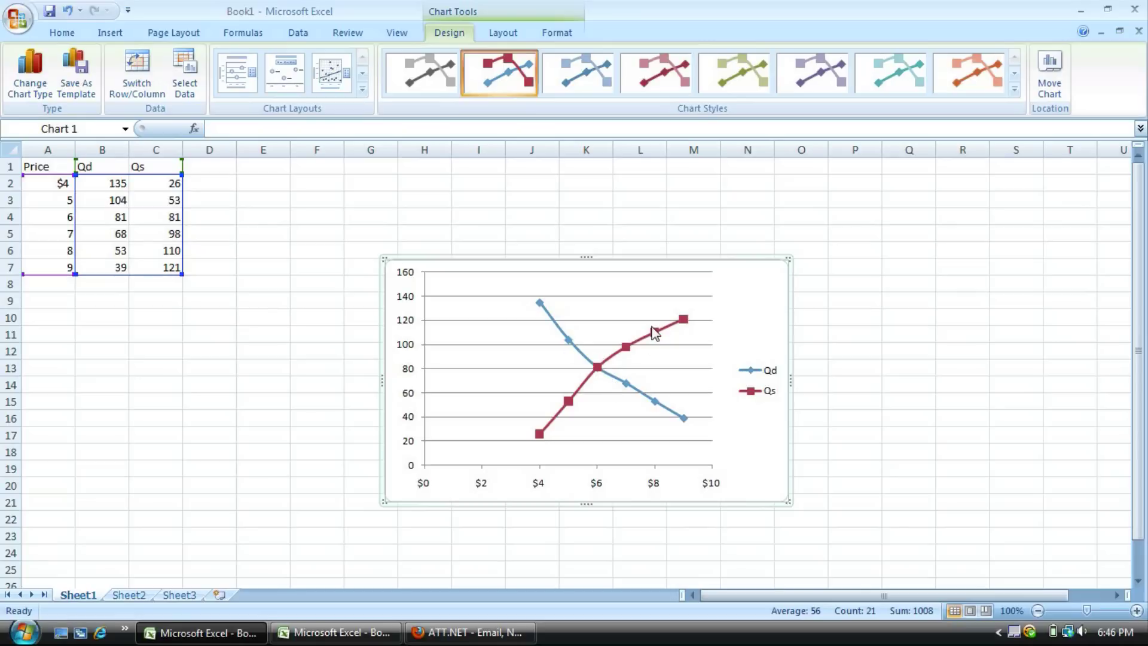
# - Open the Qd series for editing from Select Data and clear its old series name
pyautogui.rightClick(694, 338)
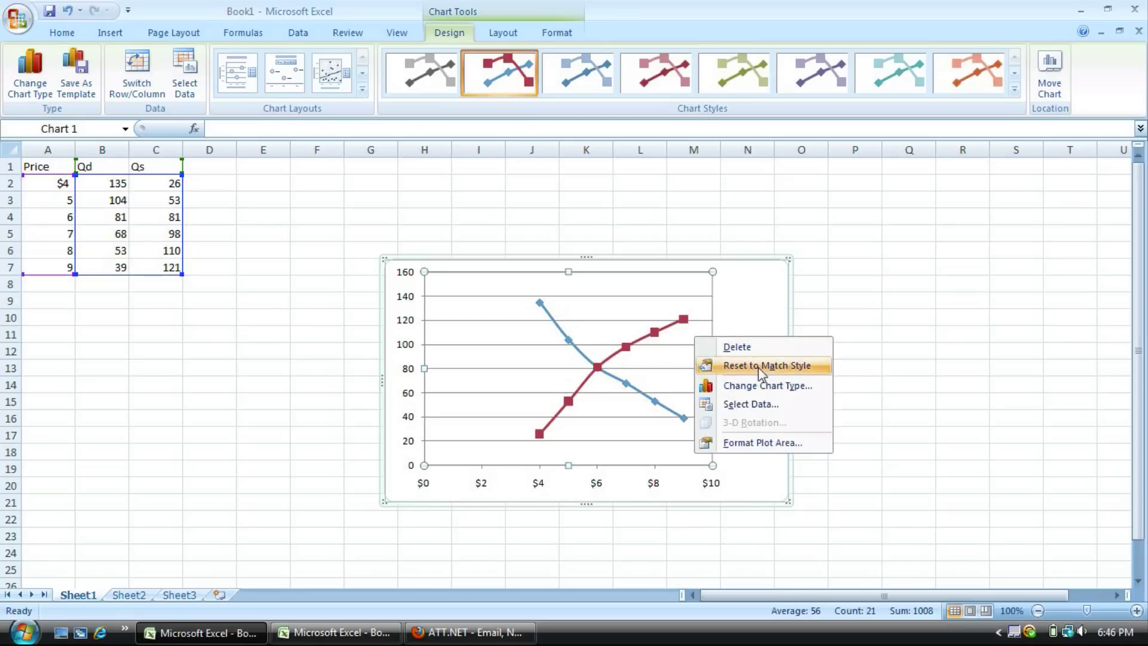
pyautogui.click(772, 407)
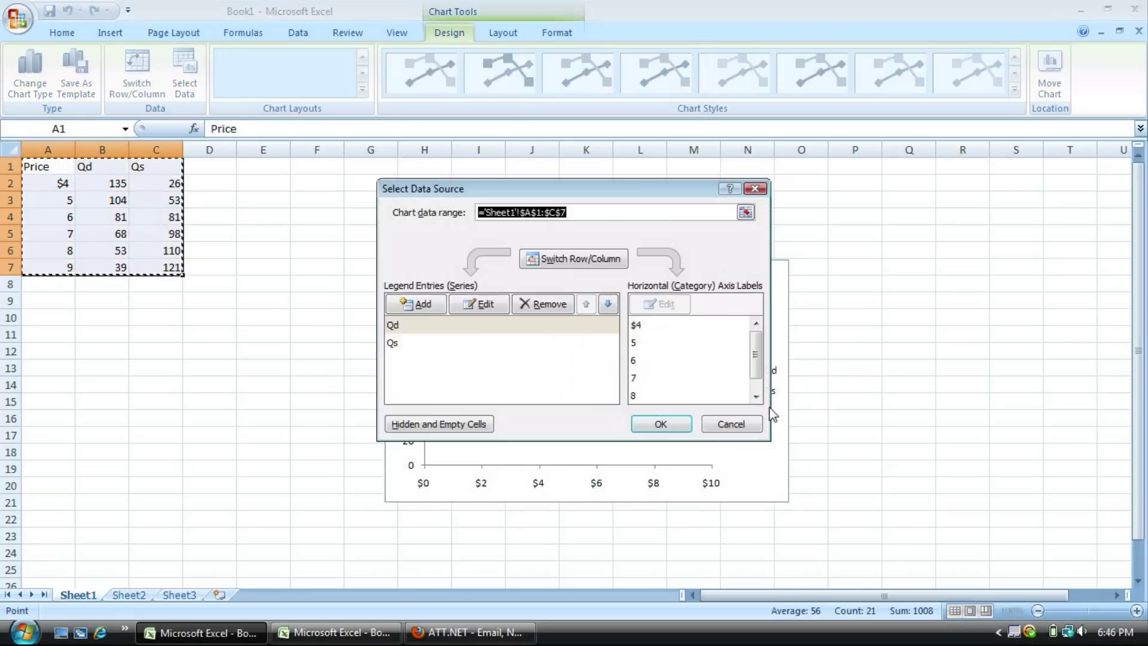
pyautogui.click(399, 329)
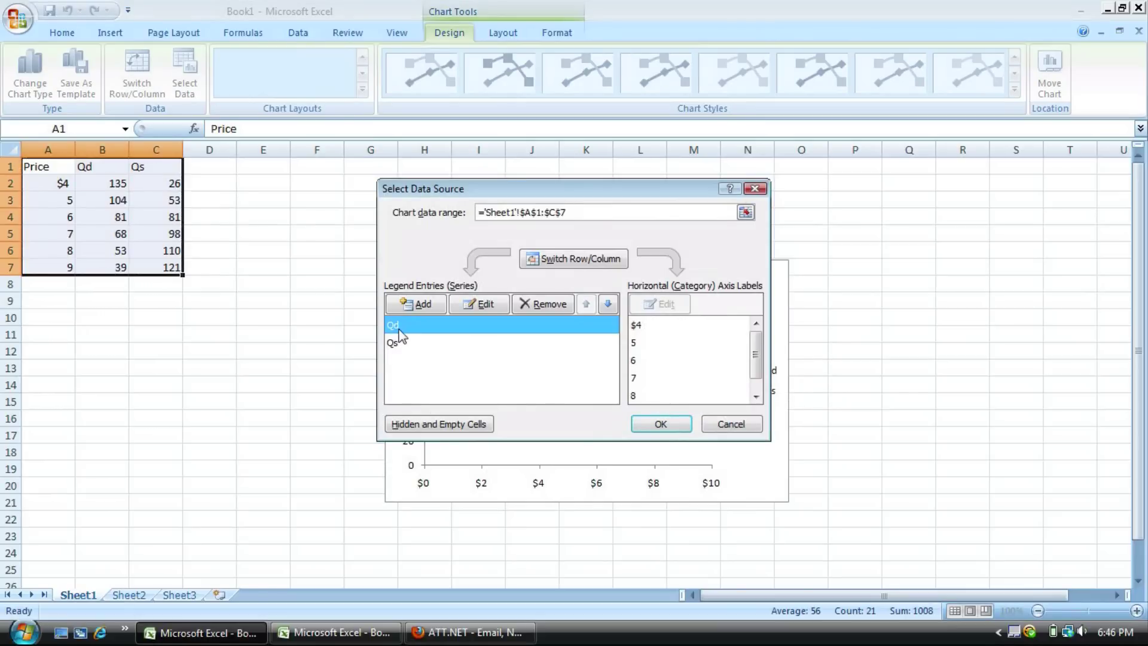
pyautogui.click(485, 303)
pyautogui.moveTo(549, 244); pyautogui.dragTo(959, 189)
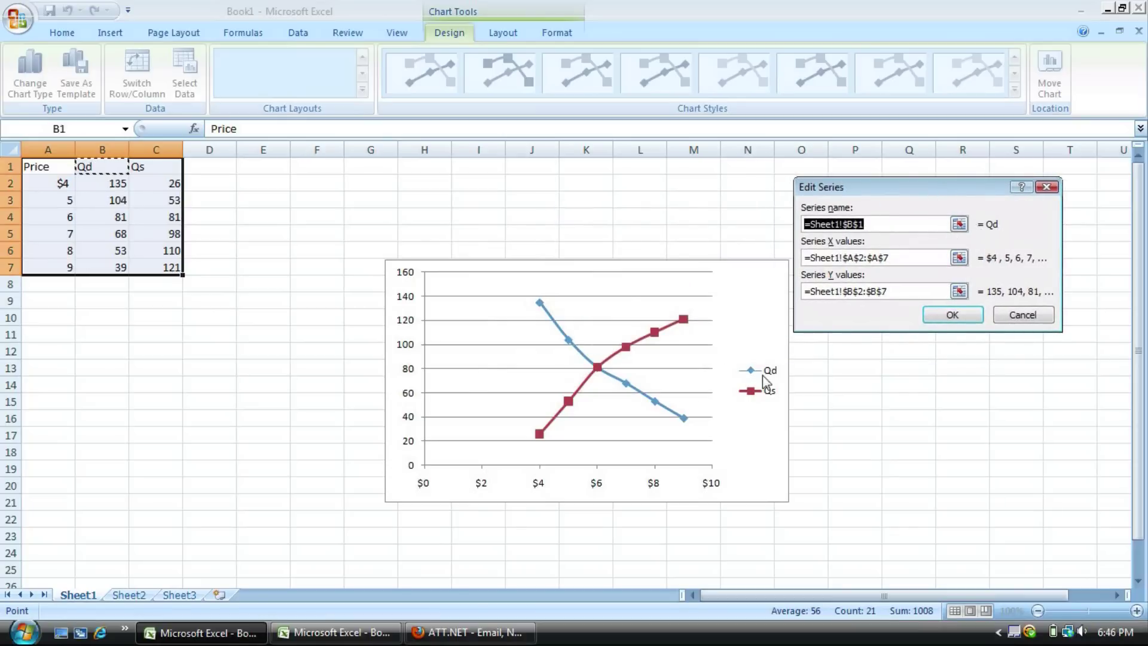
pyautogui.press('Delete')
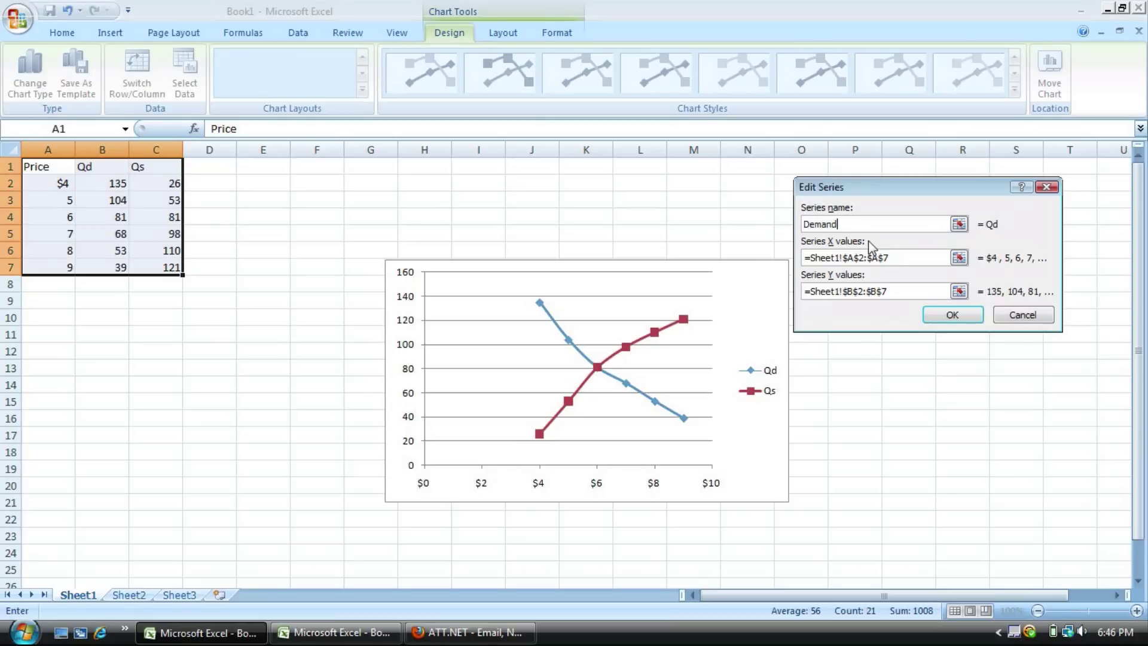
# - Commit the Demand name and review the series' current X and Y value ranges
pyautogui.click(888, 257)
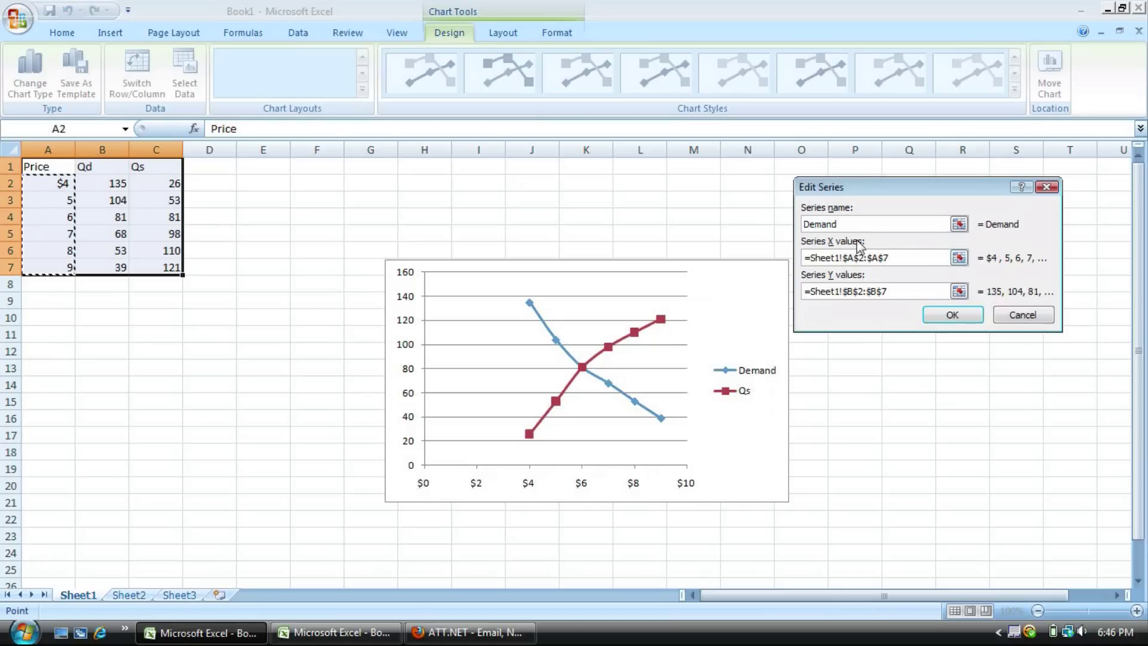
pyautogui.click(847, 259)
pyautogui.click(861, 291)
pyautogui.moveTo(110, 267); pyautogui.dragTo(107, 183)
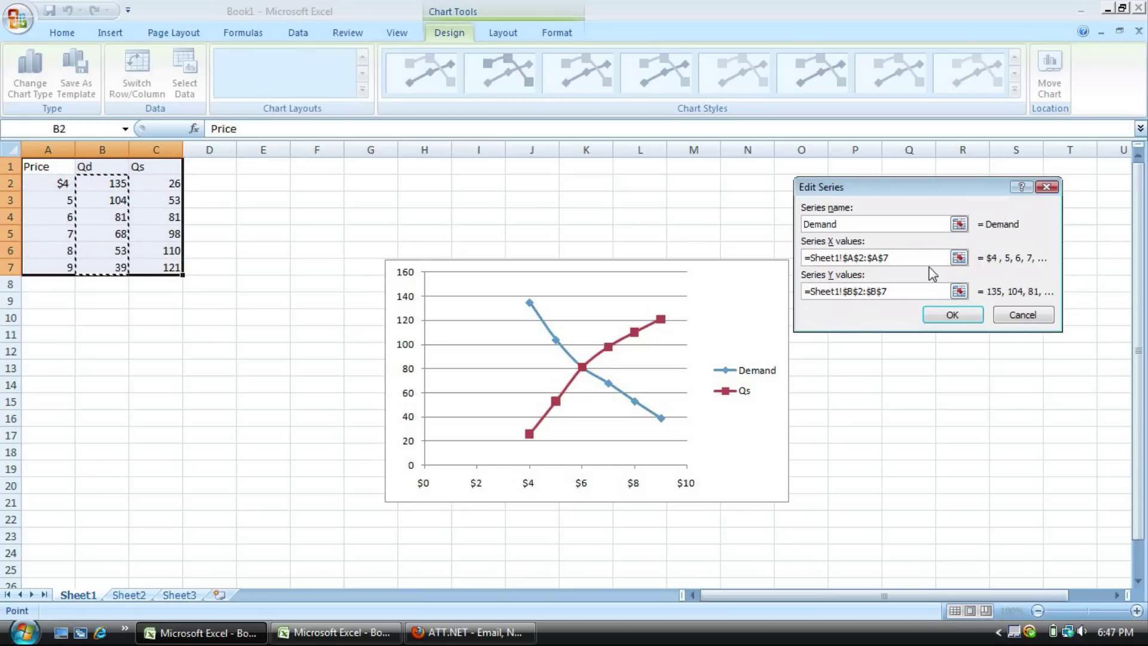
pyautogui.click(866, 257)
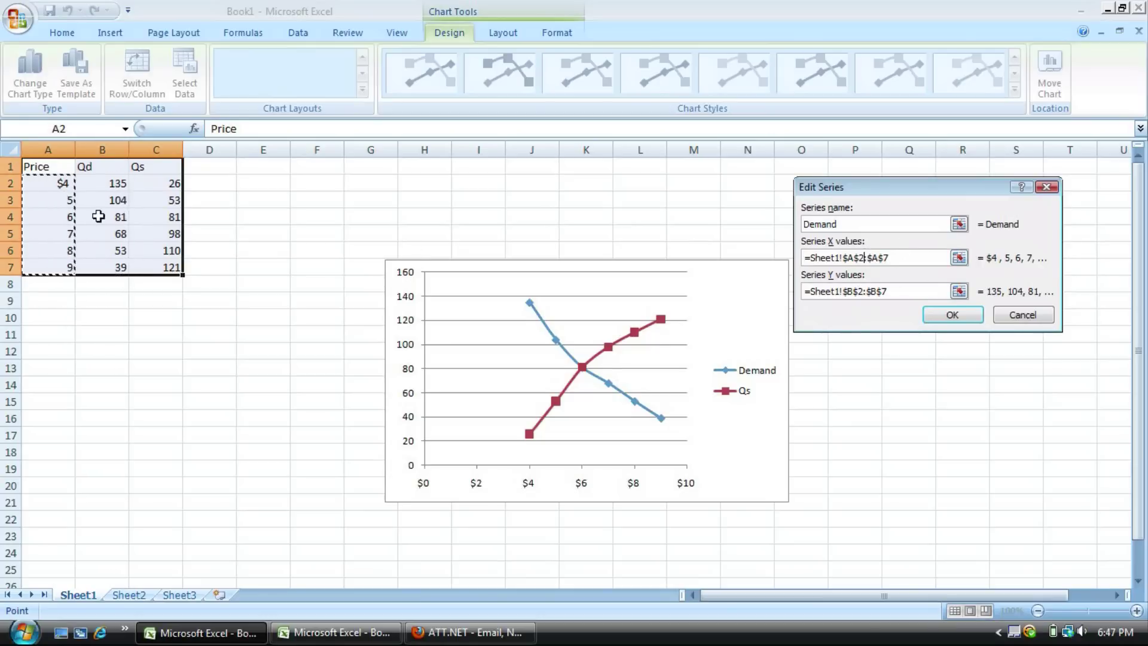
pyautogui.click(860, 259)
pyautogui.click(843, 291)
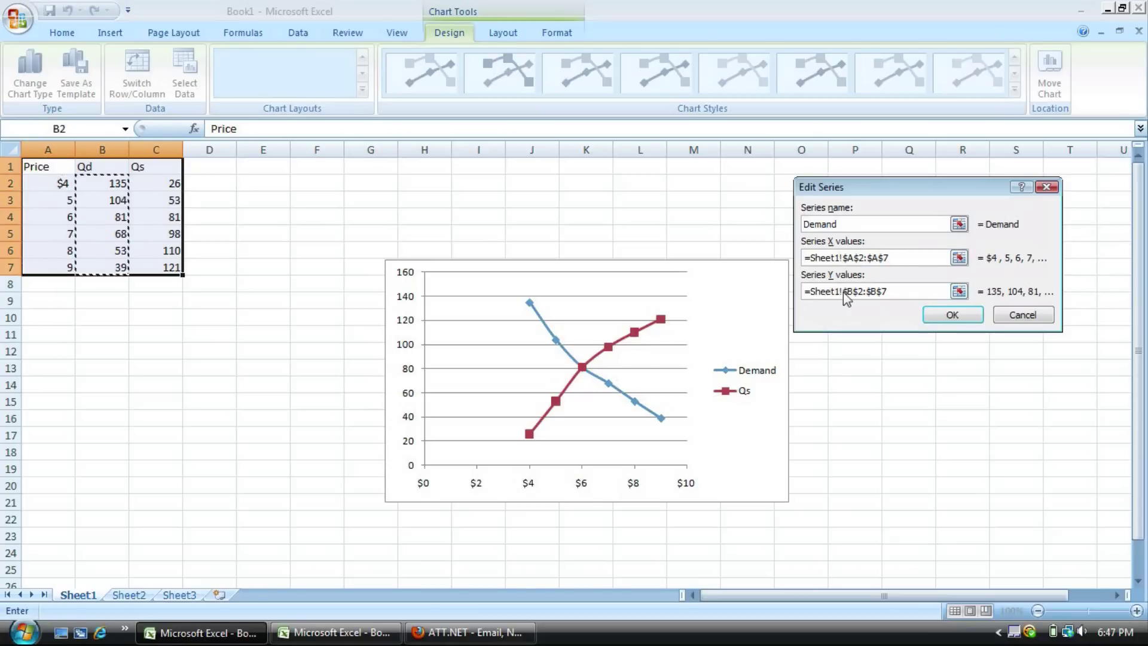
pyautogui.click(852, 258)
# - Set the Demand series X values to Qd B2:B7 and Y values to Price A2:A7
pyautogui.moveTo(891, 258); pyautogui.dragTo(787, 256)
pyautogui.press('Delete')
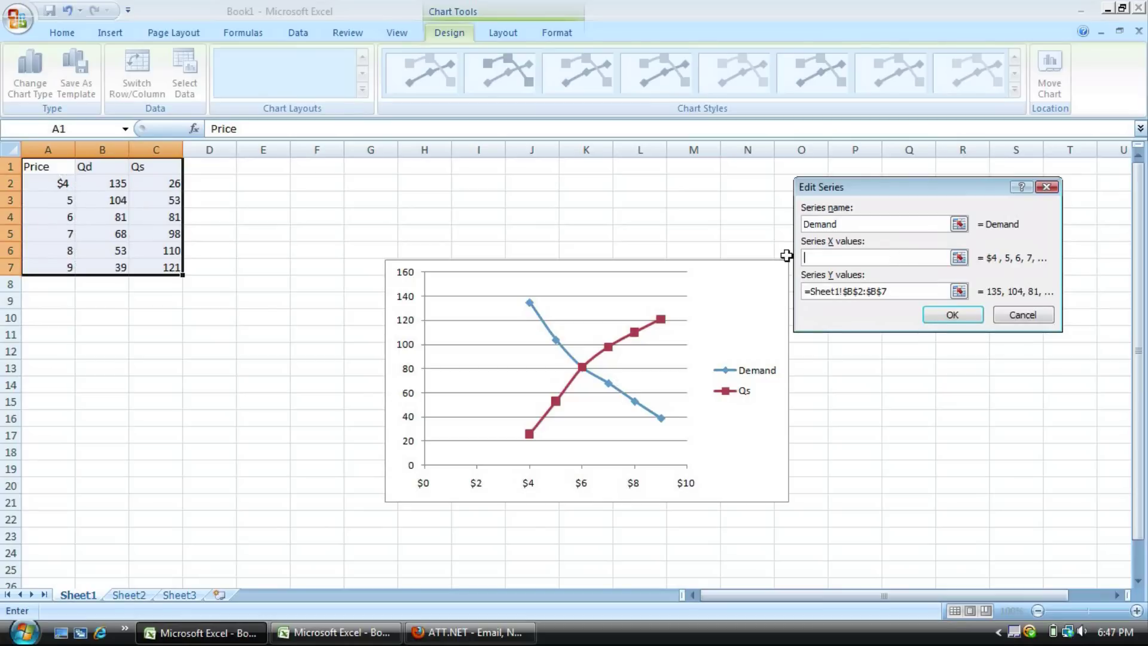
pyautogui.click(104, 185)
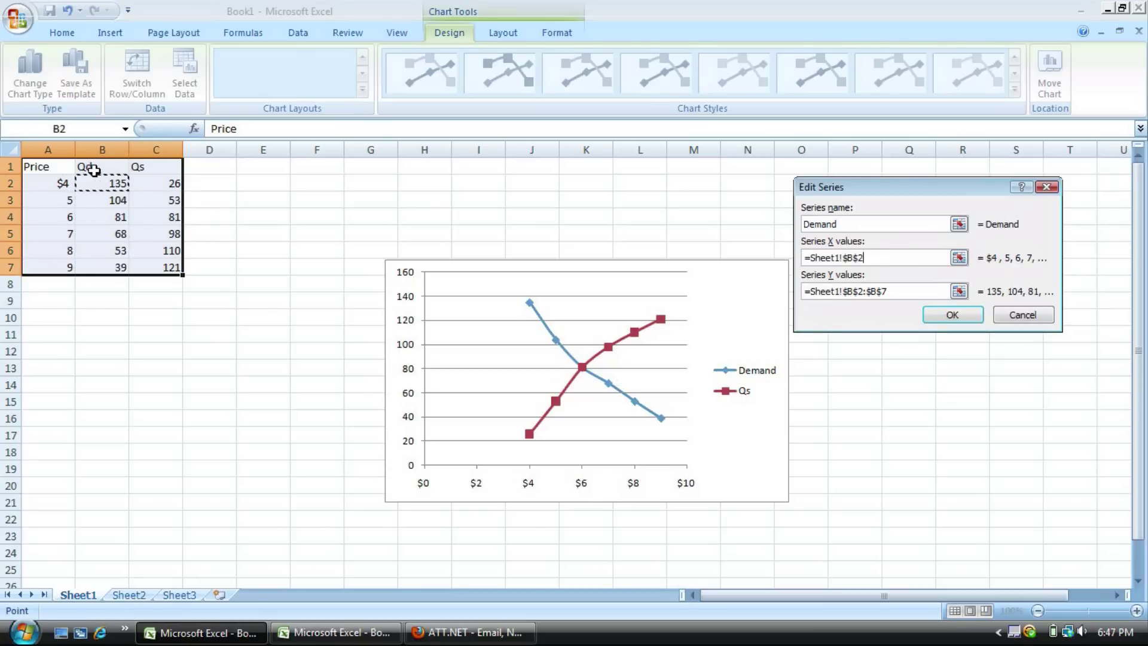
pyautogui.keyDown('shift'); pyautogui.click(112, 268); pyautogui.keyUp('shift')
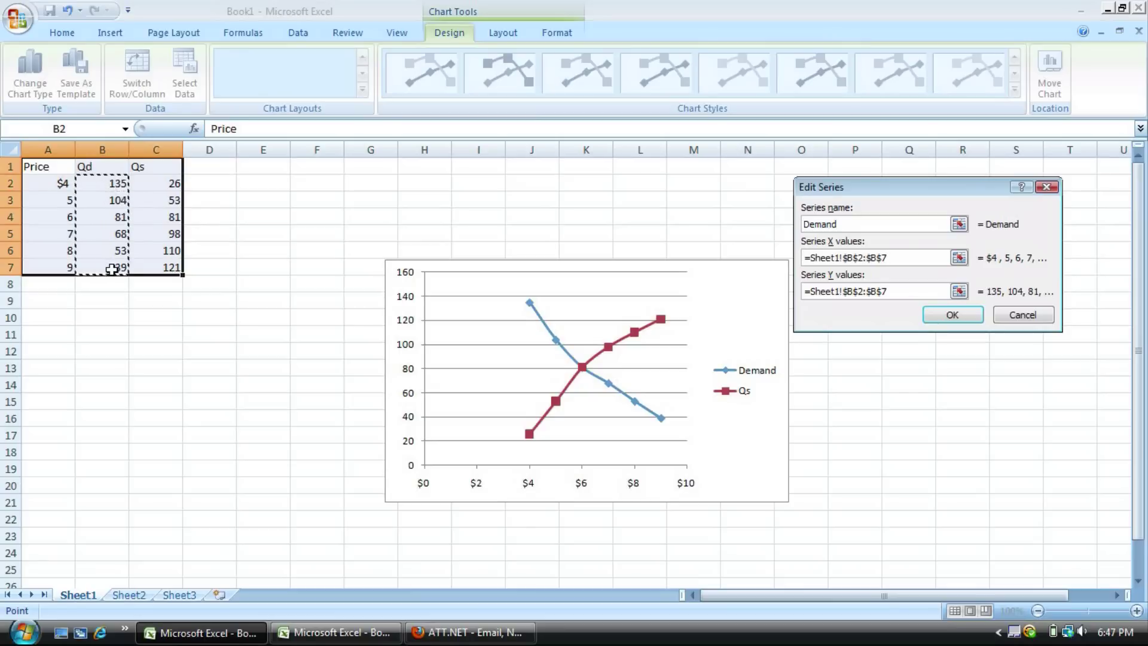
pyautogui.click(892, 291)
pyautogui.moveTo(892, 293); pyautogui.dragTo(807, 297)
pyautogui.press('BackSpace')
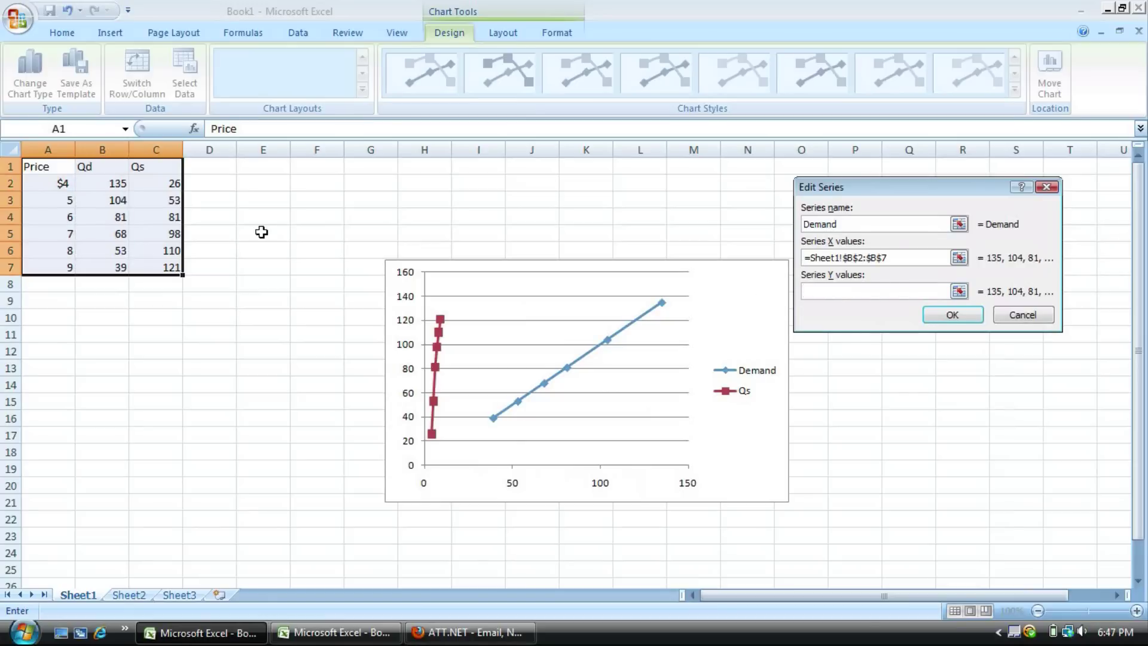
pyautogui.click(62, 182)
pyautogui.moveTo(62, 182); pyautogui.dragTo(58, 270)
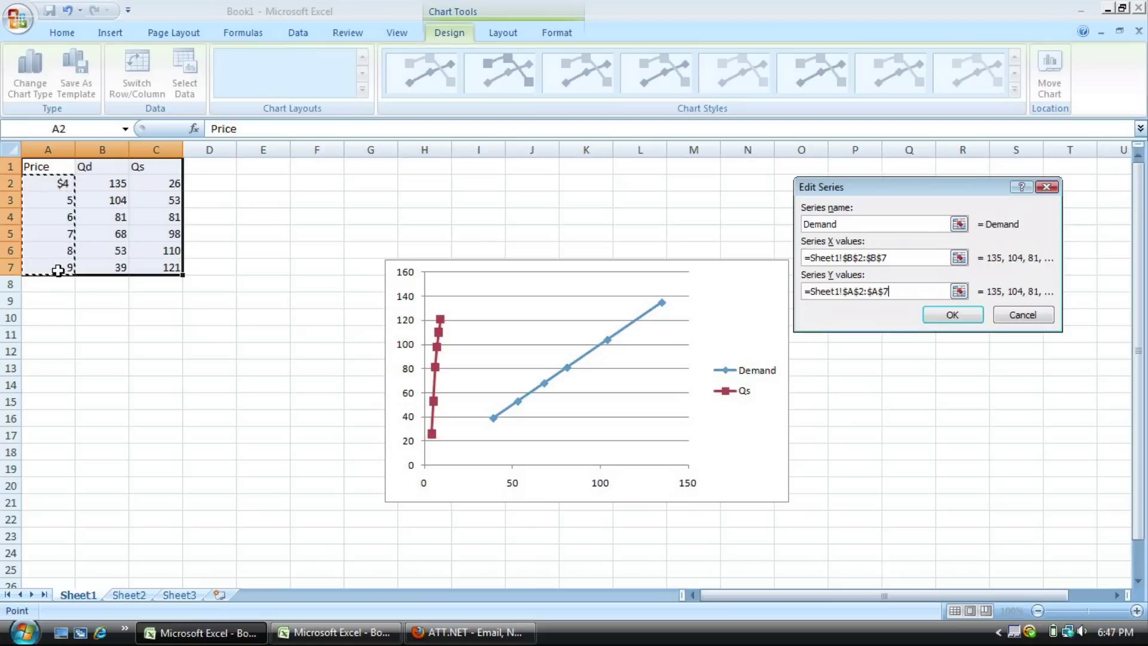
# - Confirm the Demand series, then rename the Qs series to 'Supply'
pyautogui.click(967, 316)
pyautogui.moveTo(540, 190); pyautogui.dragTo(777, 158)
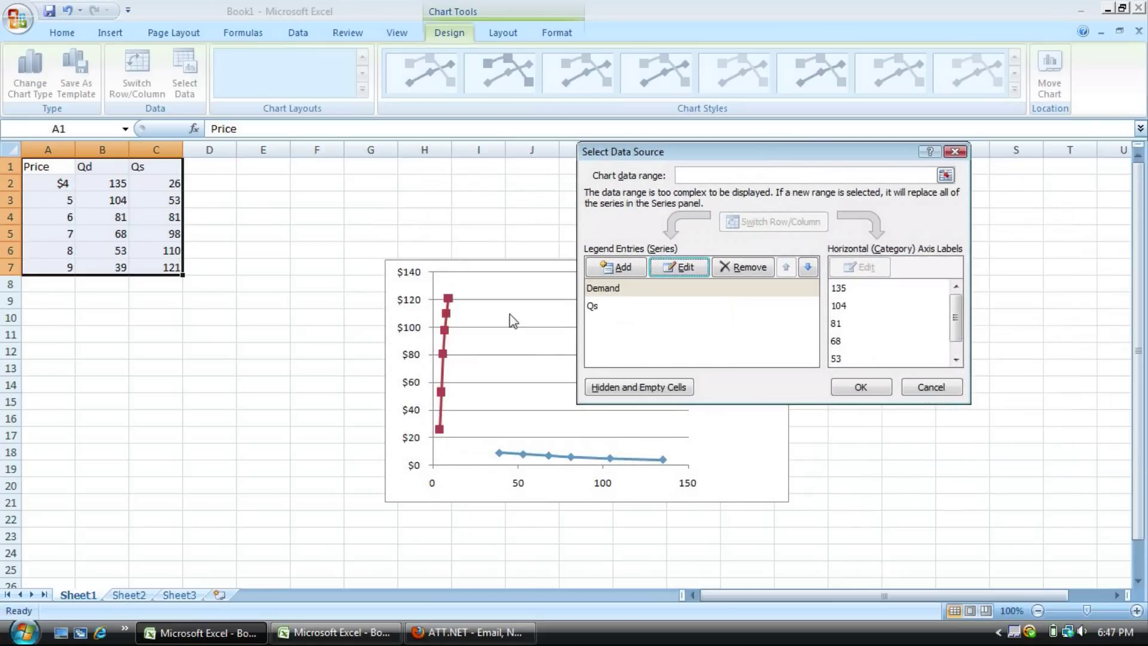
pyautogui.click(604, 306)
pyautogui.click(696, 269)
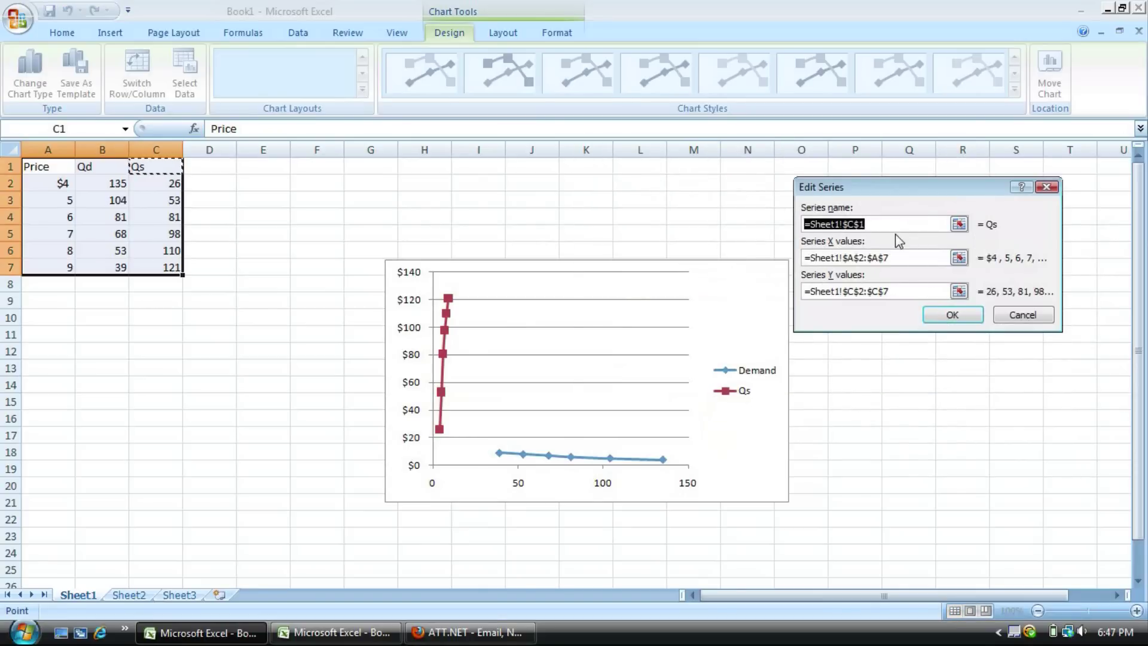
pyautogui.press('BackSpace')
pyautogui.write('Supply')
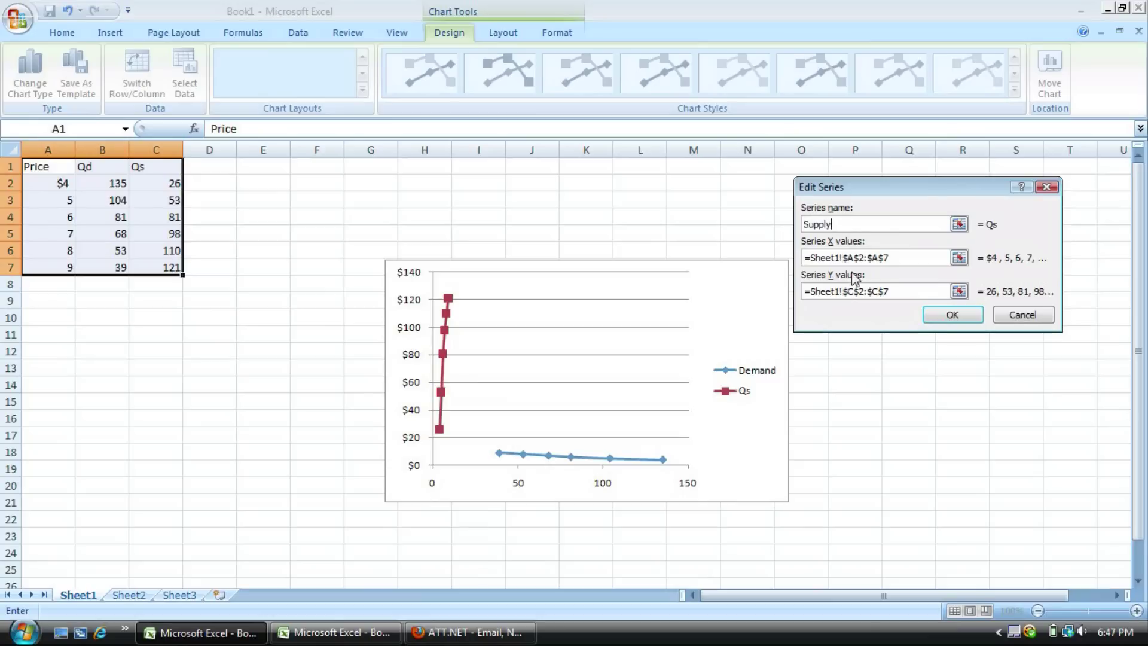
pyautogui.click(879, 257)
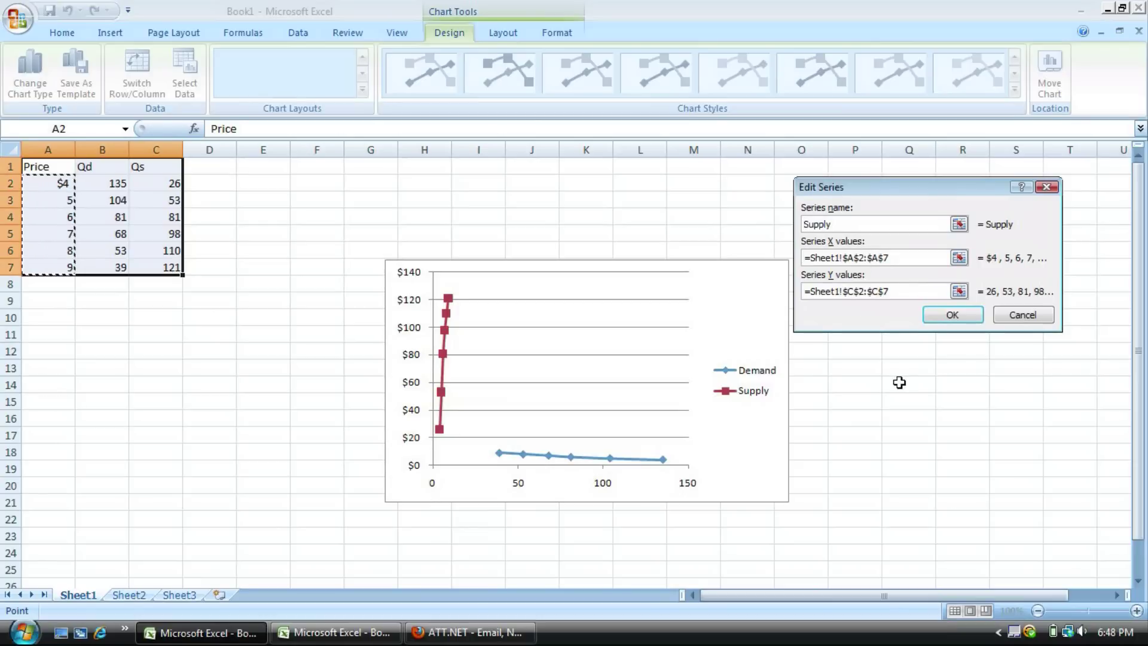
# - Set the Supply series X values to Qs C2:C7 and Y values to Price A2:A7
pyautogui.click(844, 291)
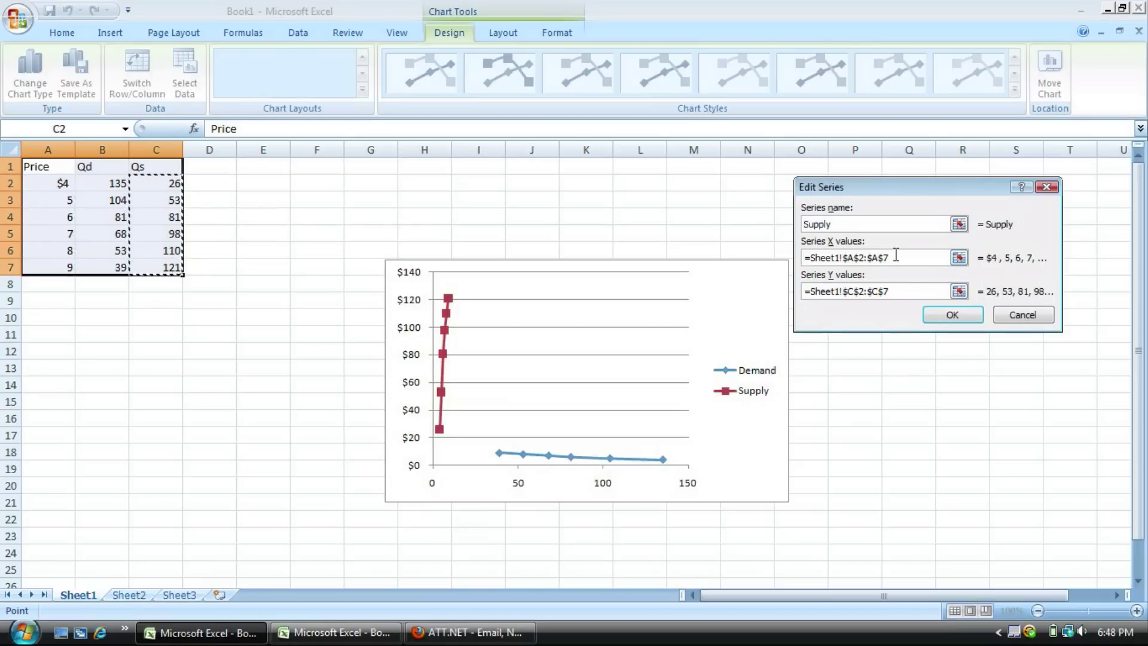
pyautogui.moveTo(891, 257); pyautogui.dragTo(811, 257)
pyautogui.press('BackSpace')
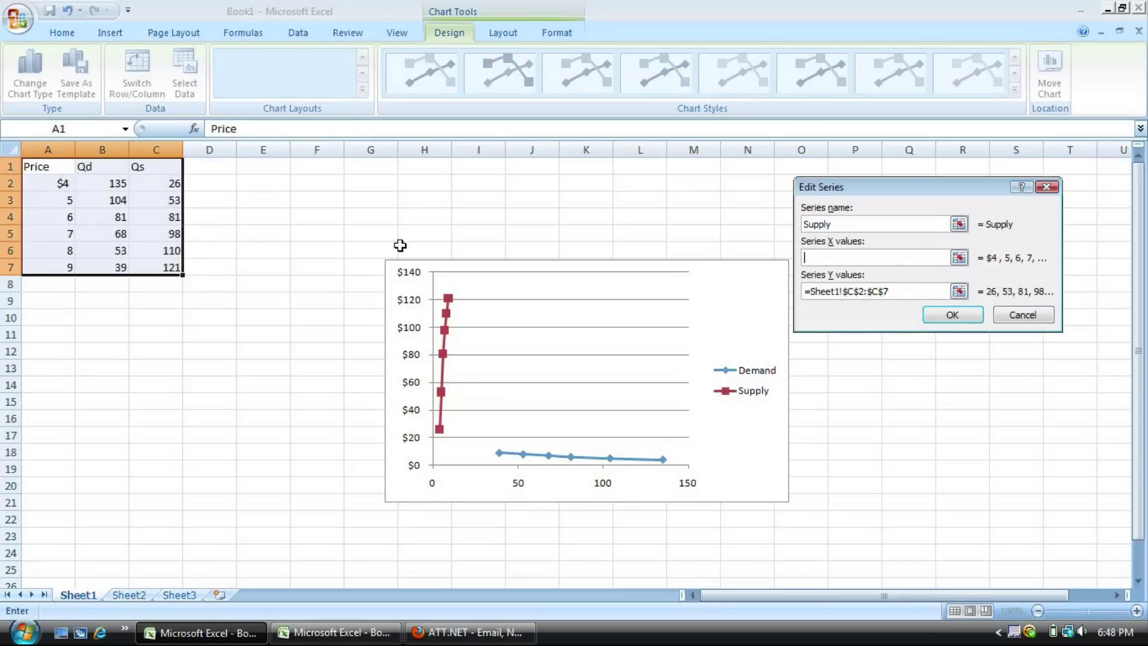
pyautogui.click(169, 187)
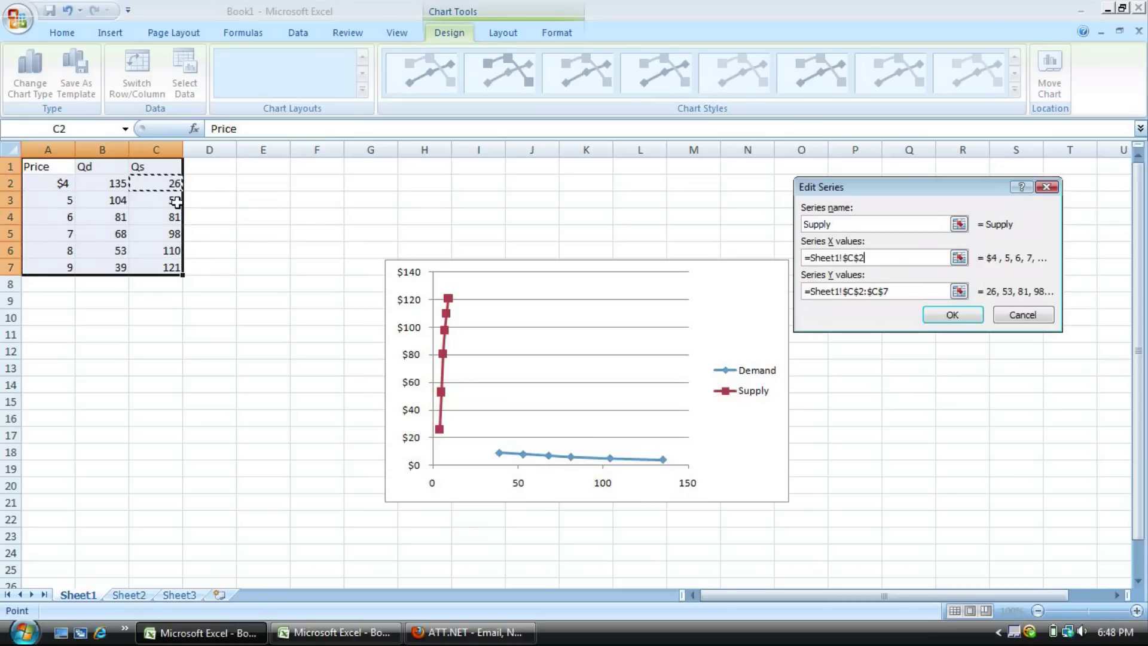
pyautogui.moveTo(171, 267); pyautogui.dragTo(172, 269)
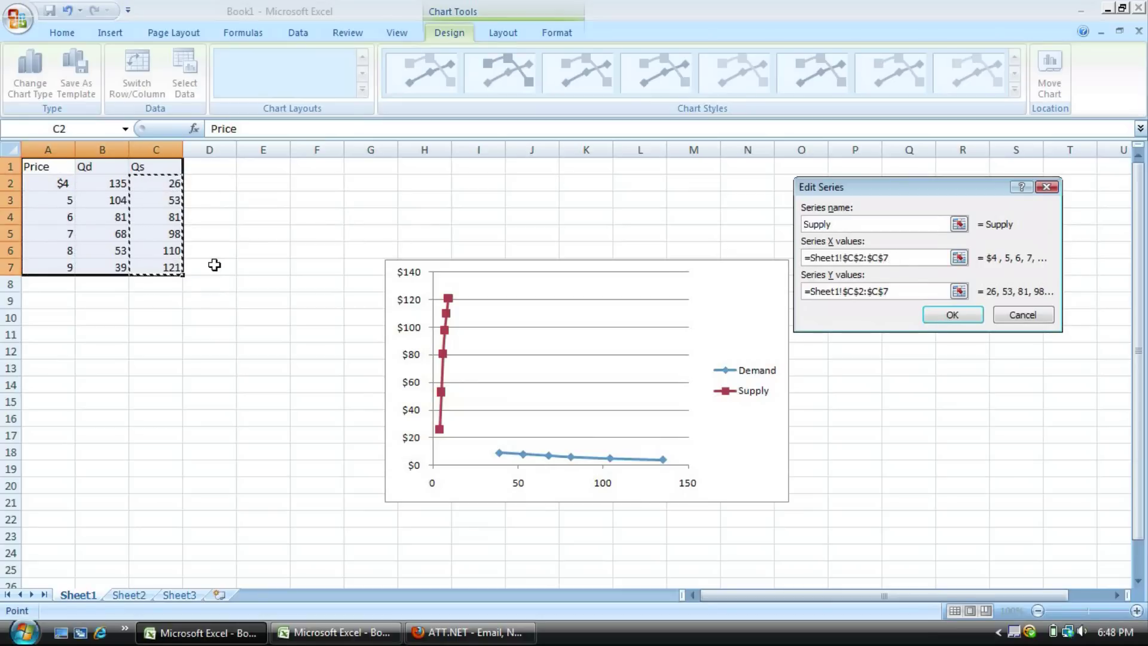
pyautogui.moveTo(885, 291); pyautogui.dragTo(805, 291)
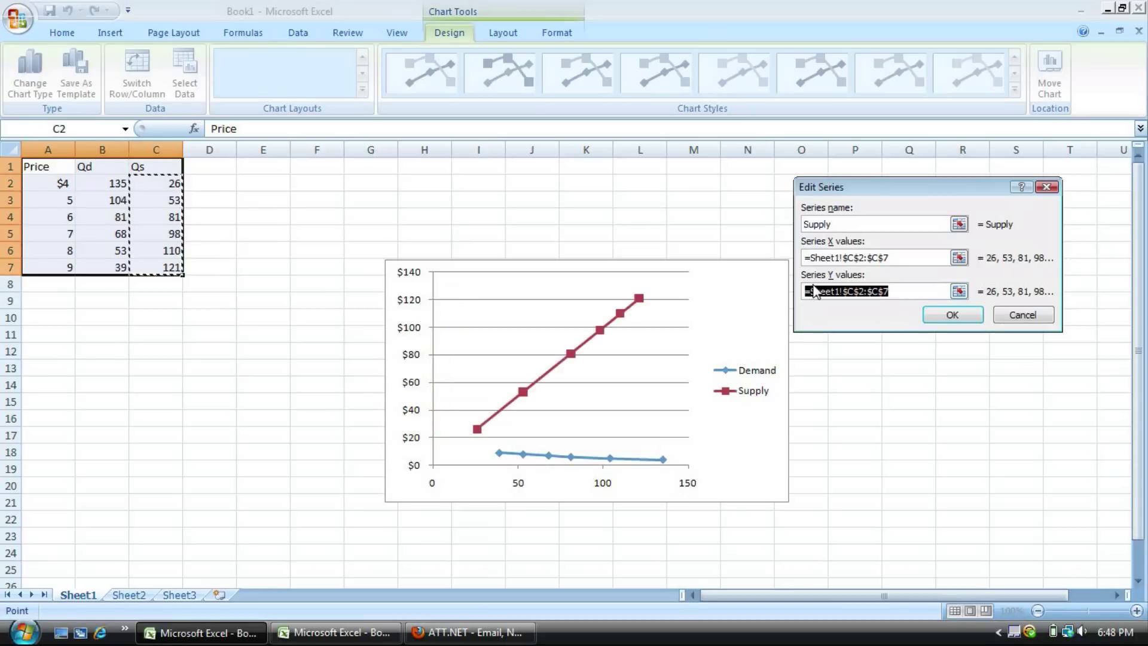
pyautogui.press('BackSpace')
pyautogui.click(40, 186)
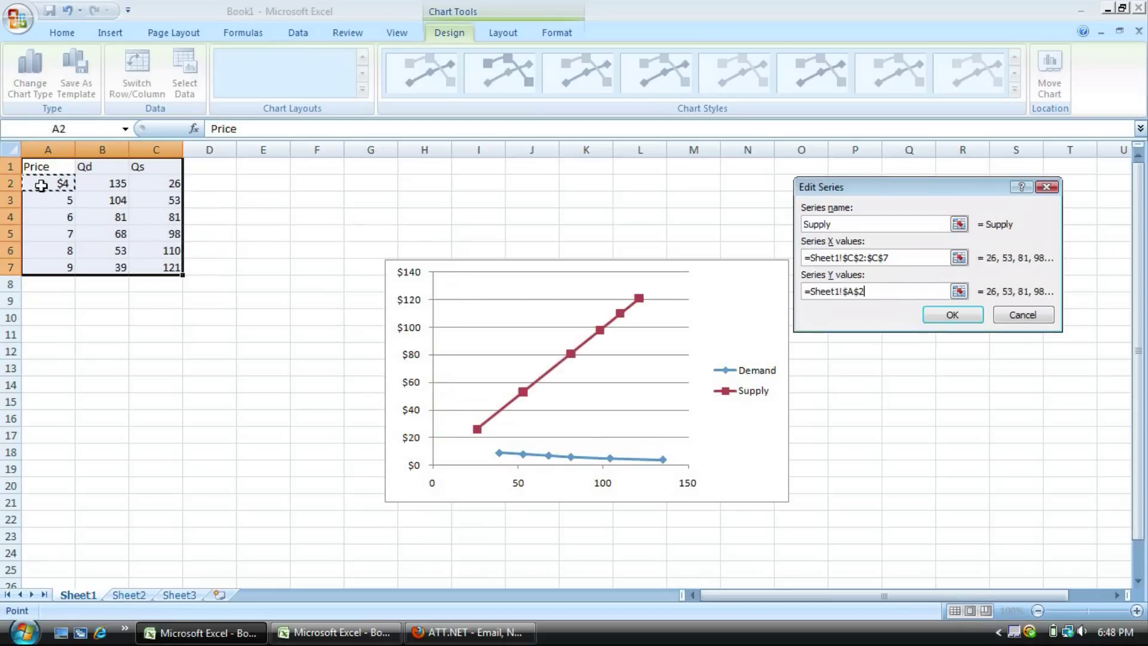
pyautogui.moveTo(56, 248); pyautogui.dragTo(51, 267)
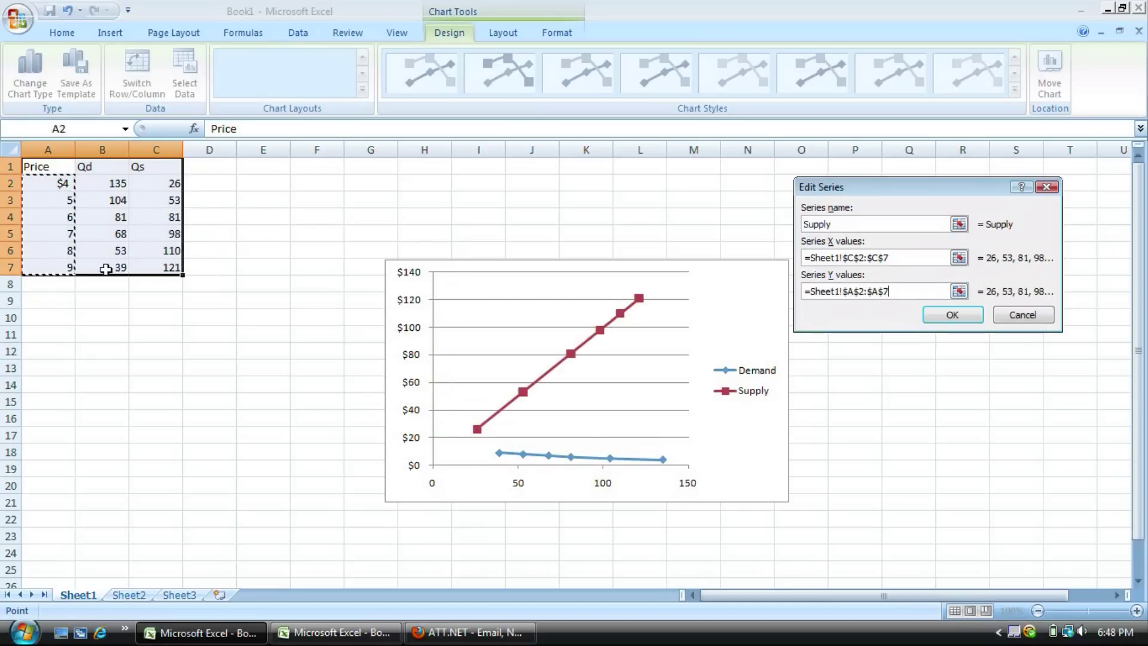
# - Apply the Supply series and close Select Data Source so Demand and Supply cross at $6
pyautogui.click(952, 315)
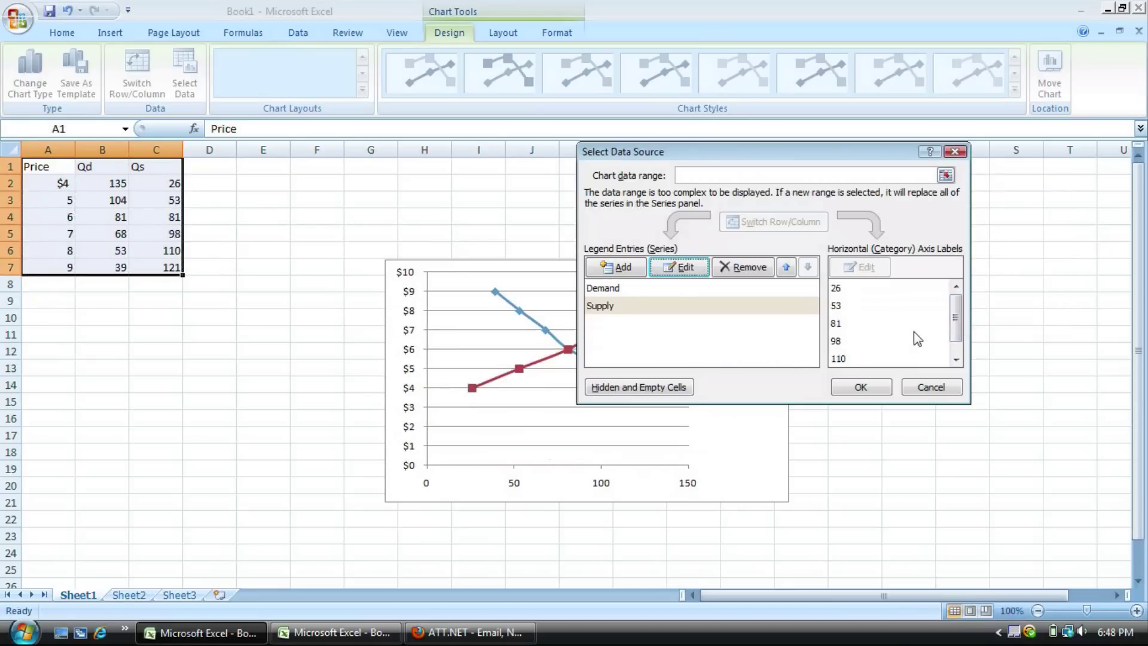
pyautogui.click(867, 387)
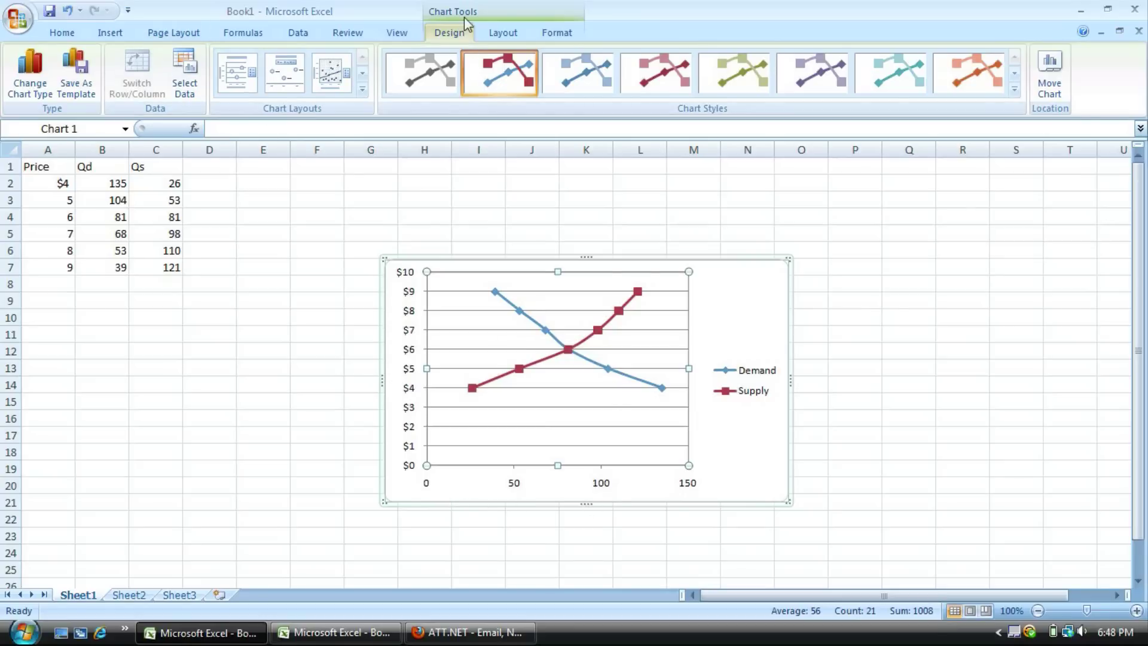
# - Add the title 'Quantity' below the horizontal axis
pyautogui.click(505, 34)
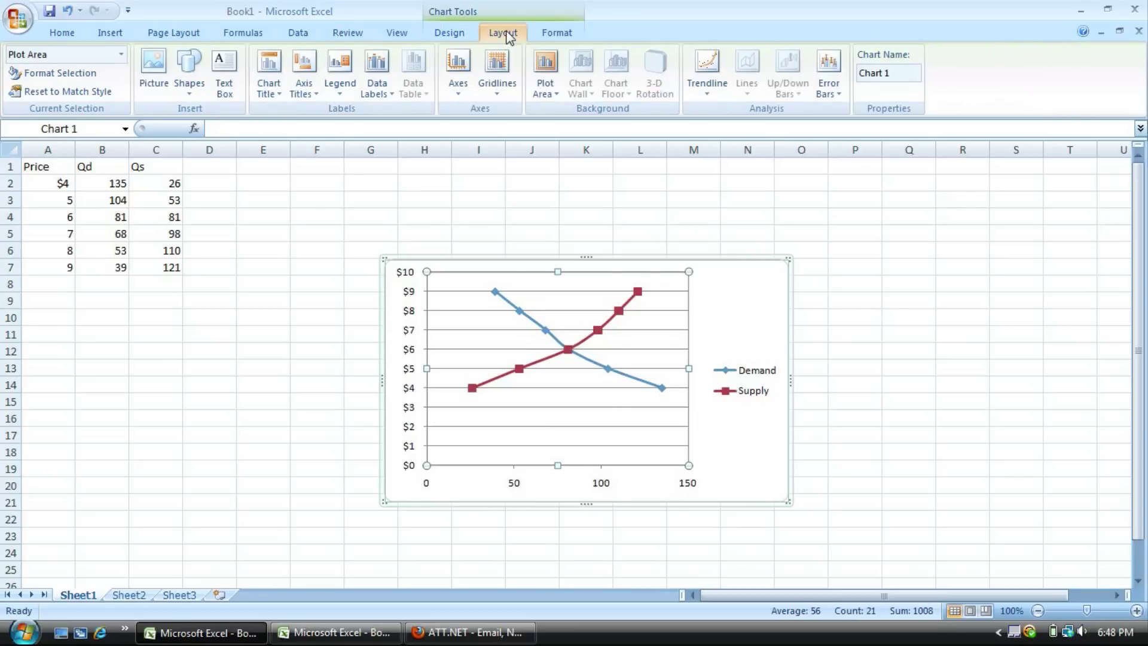
pyautogui.click(275, 84)
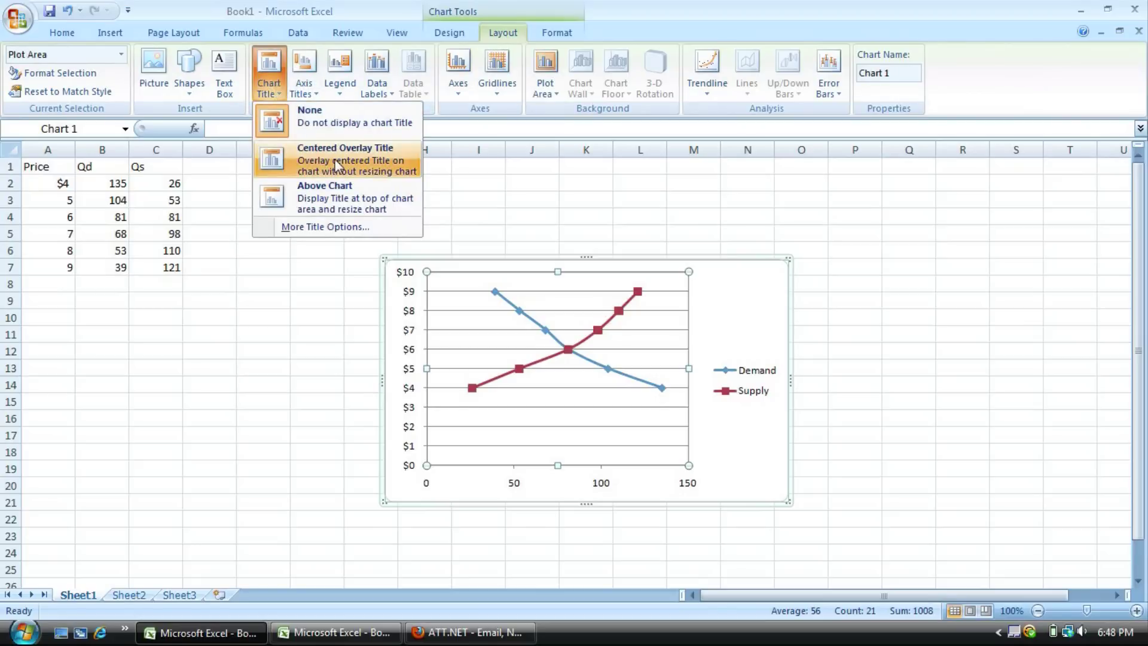
pyautogui.click(306, 92)
pyautogui.click(278, 96)
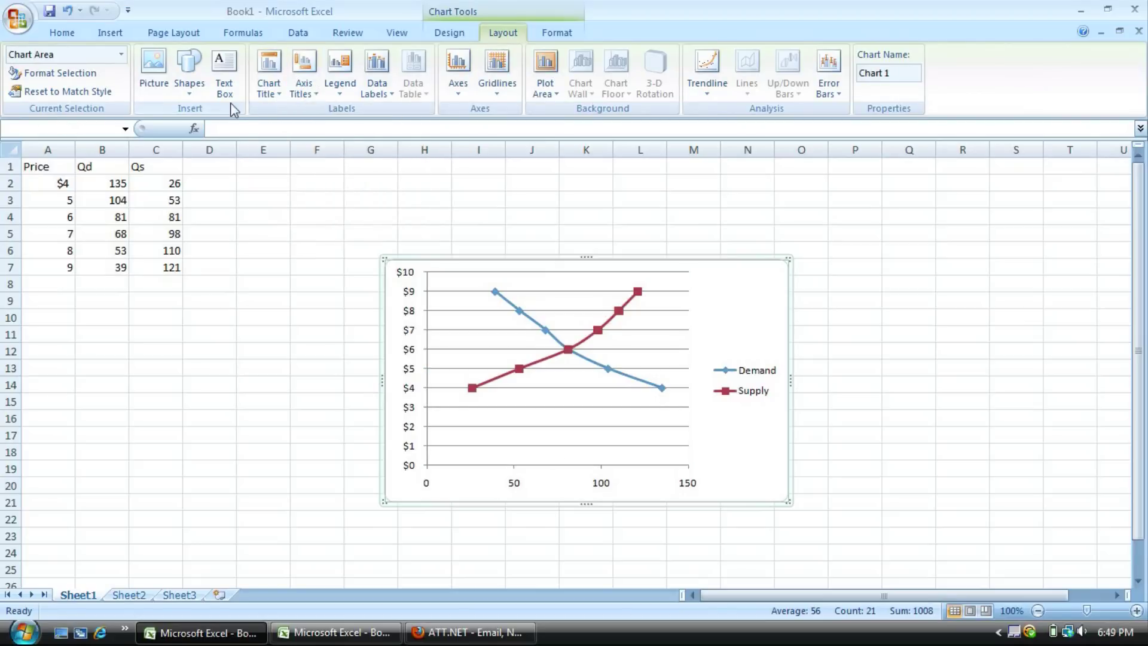
pyautogui.click(313, 89)
pyautogui.moveTo(424, 117)
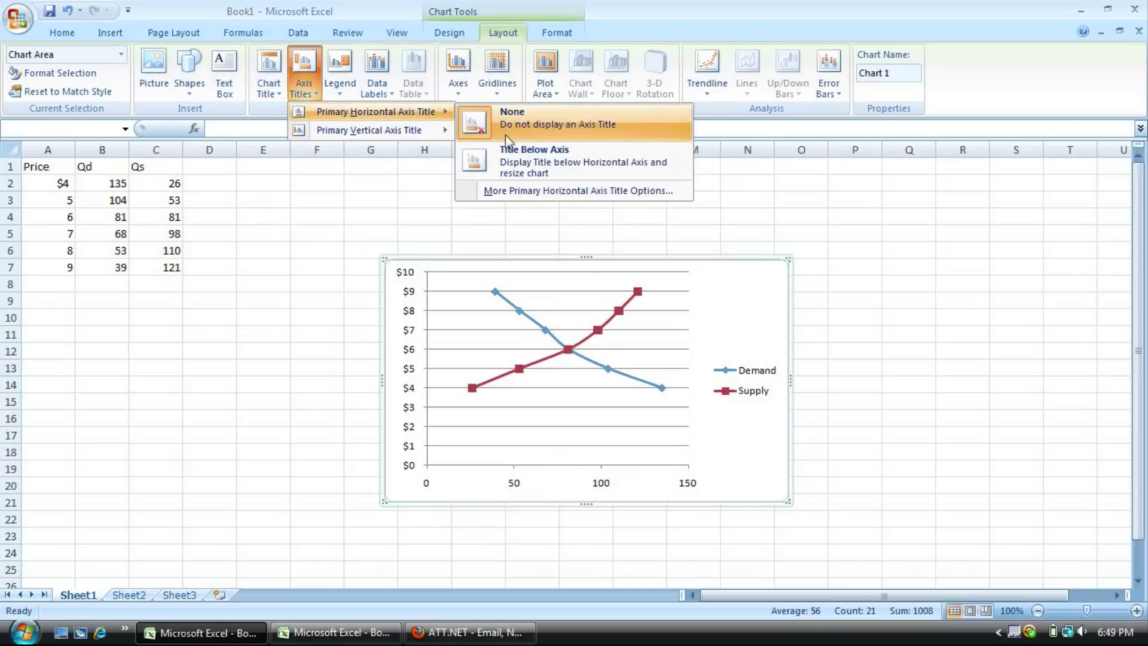
pyautogui.click(526, 162)
pyautogui.moveTo(574, 483); pyautogui.dragTo(547, 474)
pyautogui.press('BackSpace')
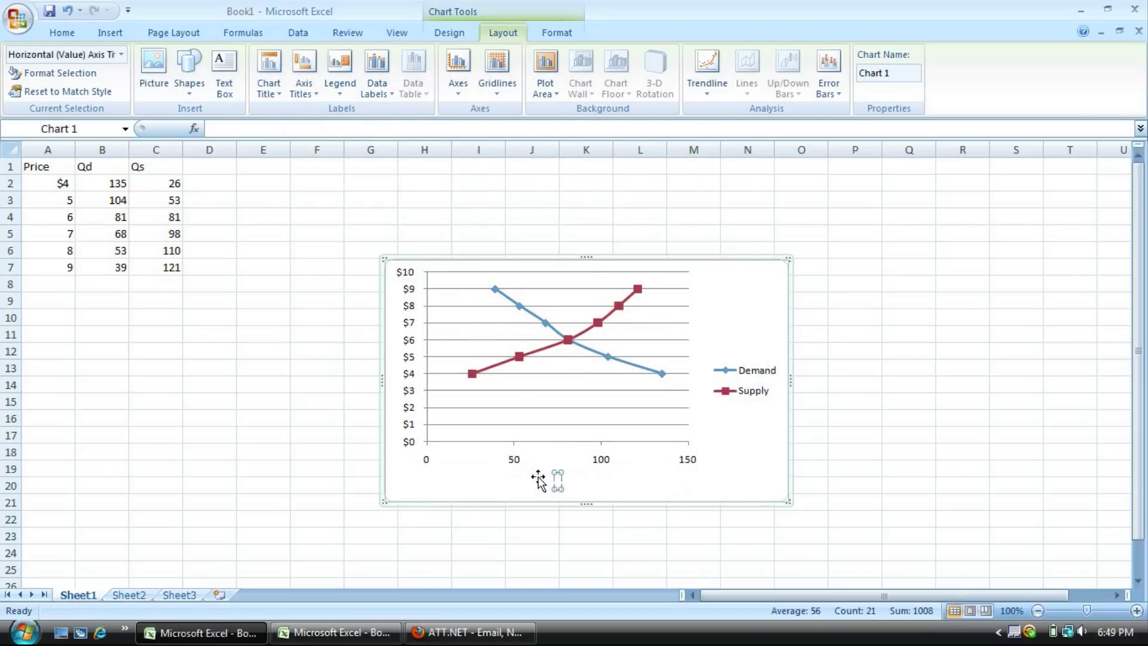
pyautogui.write('Quantity')
# - Add a rotated title to the vertical axis and clear its placeholder text
pyautogui.click(310, 88)
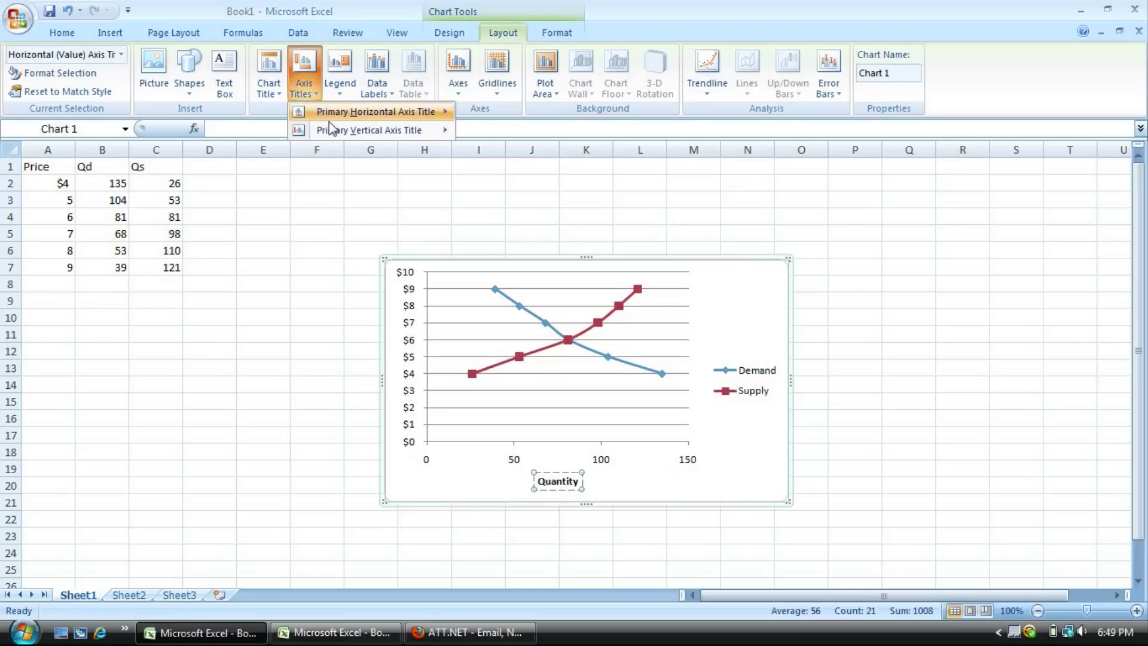
pyautogui.moveTo(357, 131)
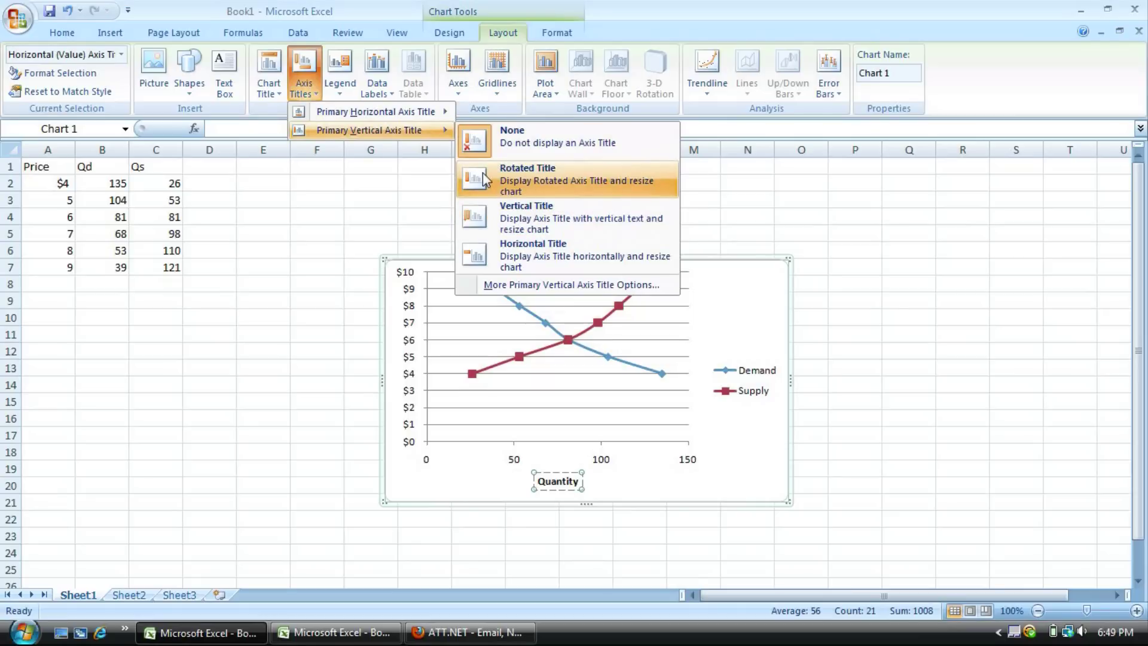
pyautogui.click(551, 178)
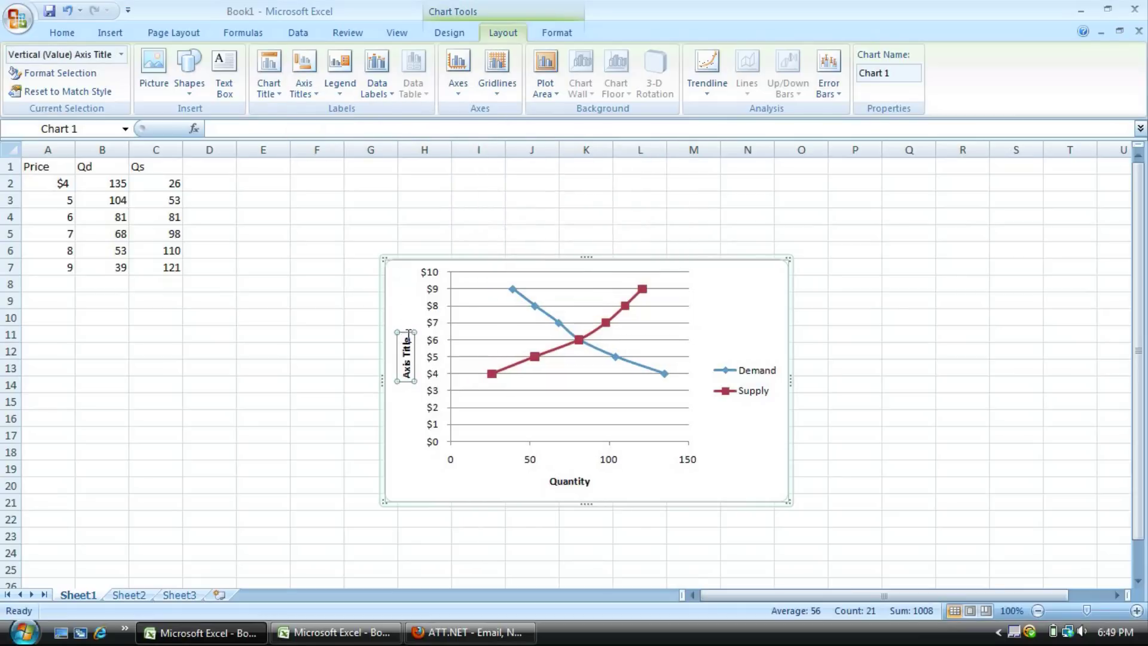
pyautogui.press('BackSpace')
pyautogui.press('BackSpace')
pyautogui.press('BackSpace')
pyautogui.press('BackSpace')
pyautogui.press('BackSpace')
pyautogui.press('BackSpace')
pyautogui.press('BackSpace')
pyautogui.press('BackSpace')
pyautogui.press('BackSpace')
pyautogui.press('BackSpace')
# - Name the vertical axis 'Price' and move the chart under the data in columns A–H
pyautogui.write('Price')
pyautogui.click(363, 347)
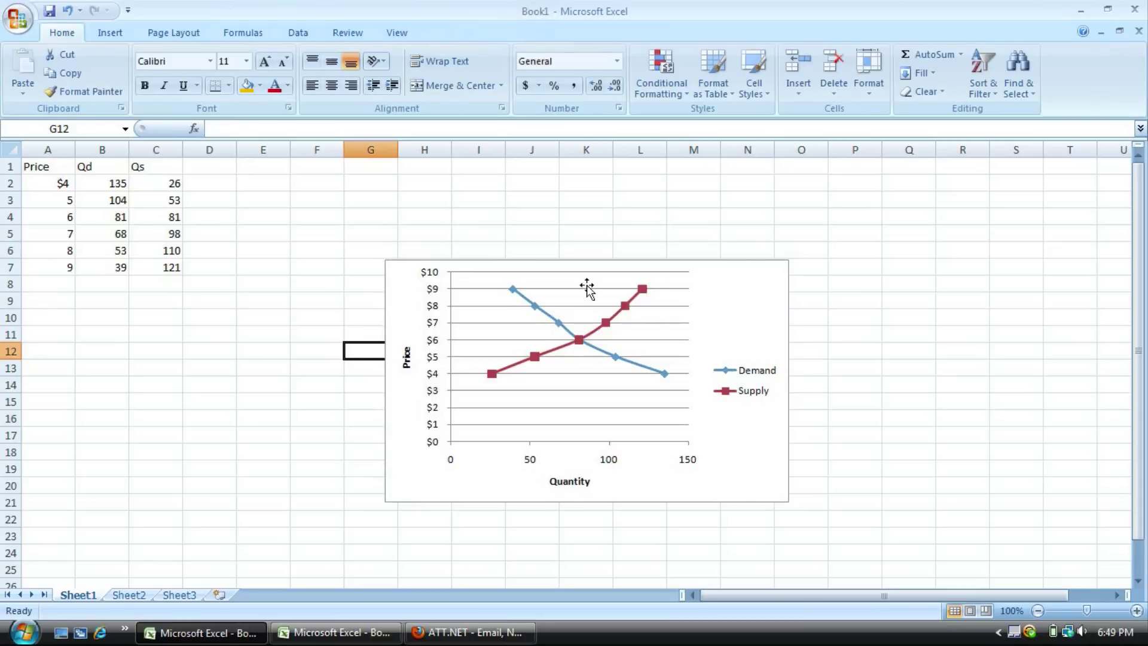
pyautogui.click(728, 299)
pyautogui.moveTo(728, 298); pyautogui.dragTo(691, 323)
pyautogui.moveTo(386, 333); pyautogui.dragTo(386, 333)
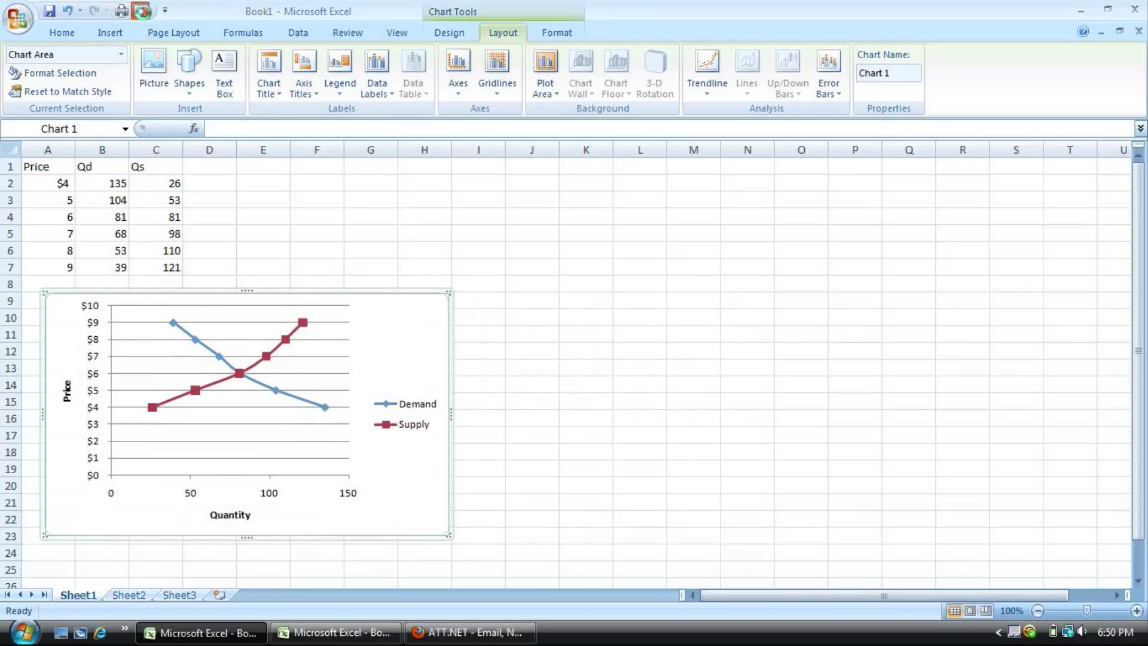
# - Preview the printed page showing both the data table and the chart
pyautogui.click(142, 11)
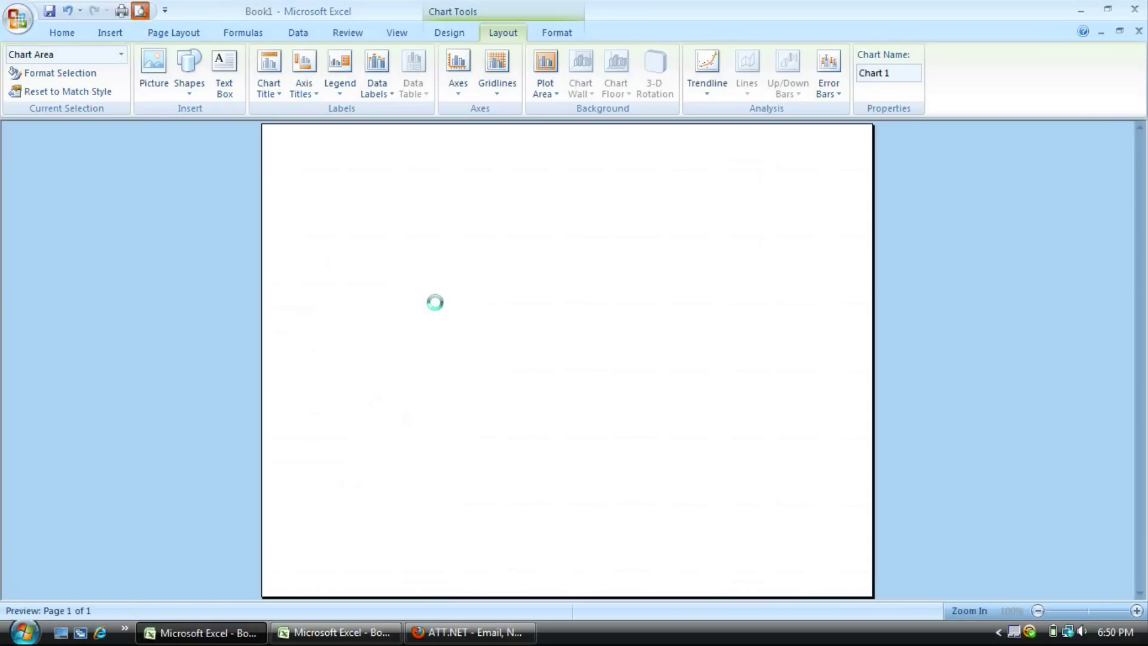
pyautogui.click(1132, 7)
pyautogui.click(301, 220)
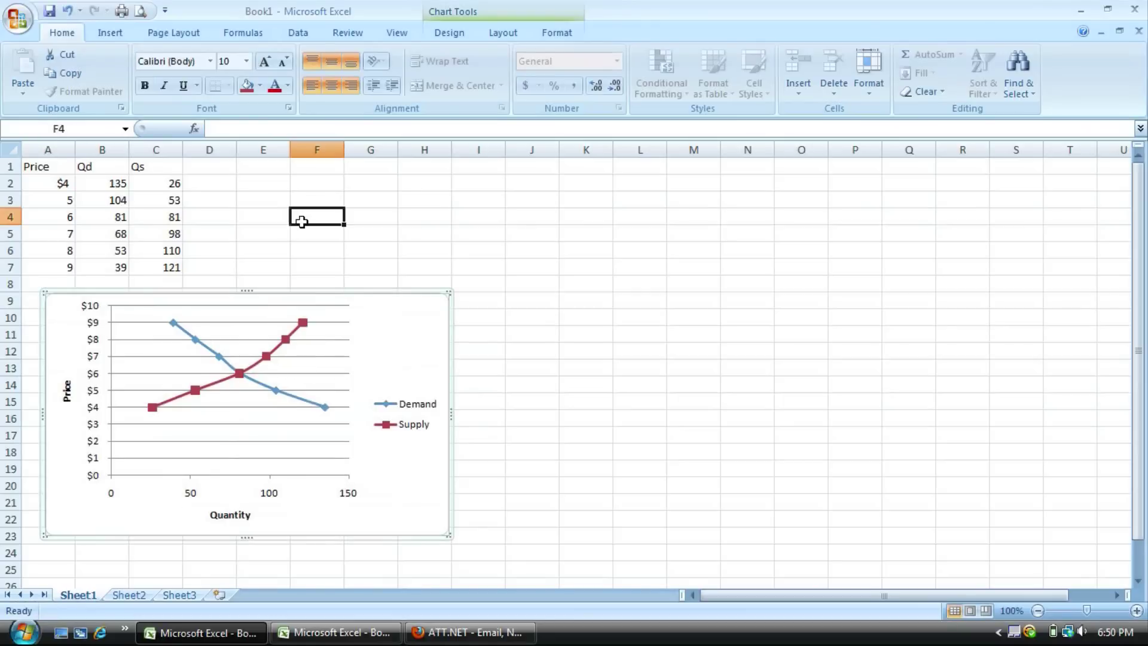
pyautogui.click(141, 11)
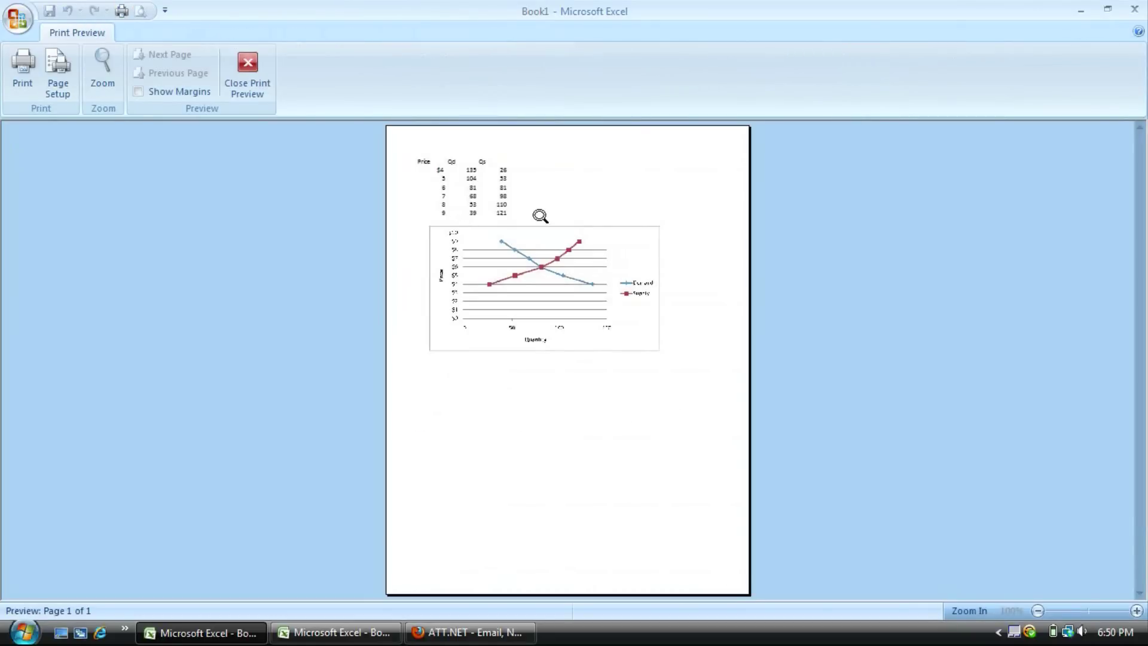
# - Turn on gridline printing in Page Setup's Sheet options and return to the worksheet
pyautogui.click(62, 96)
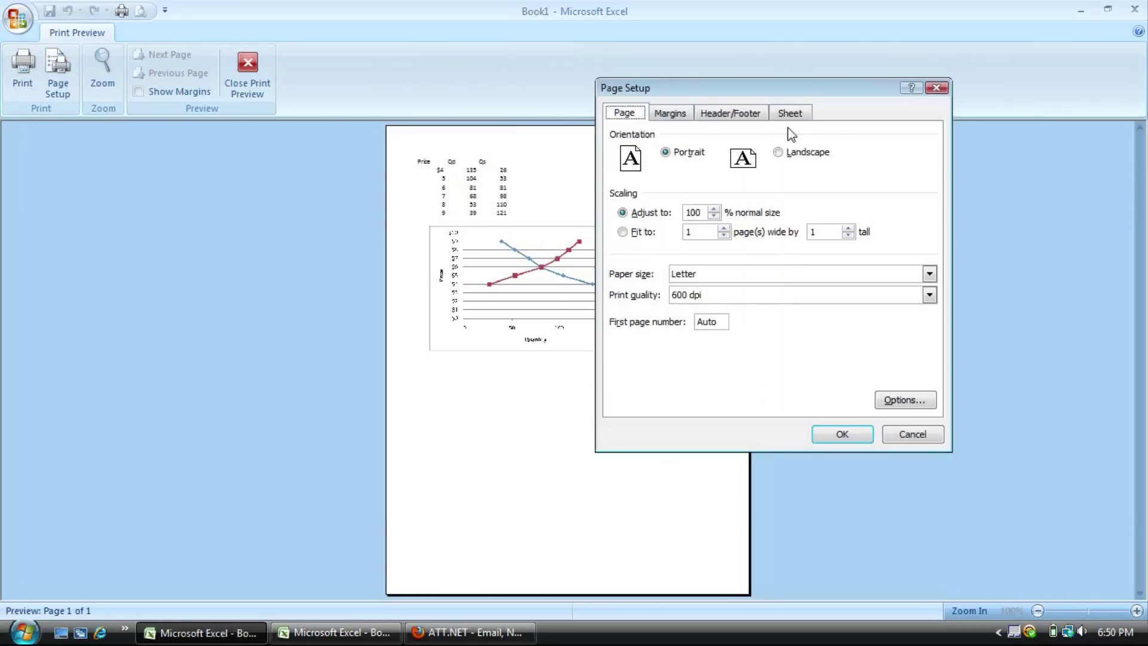
pyautogui.click(799, 122)
pyautogui.click(622, 233)
pyautogui.click(823, 435)
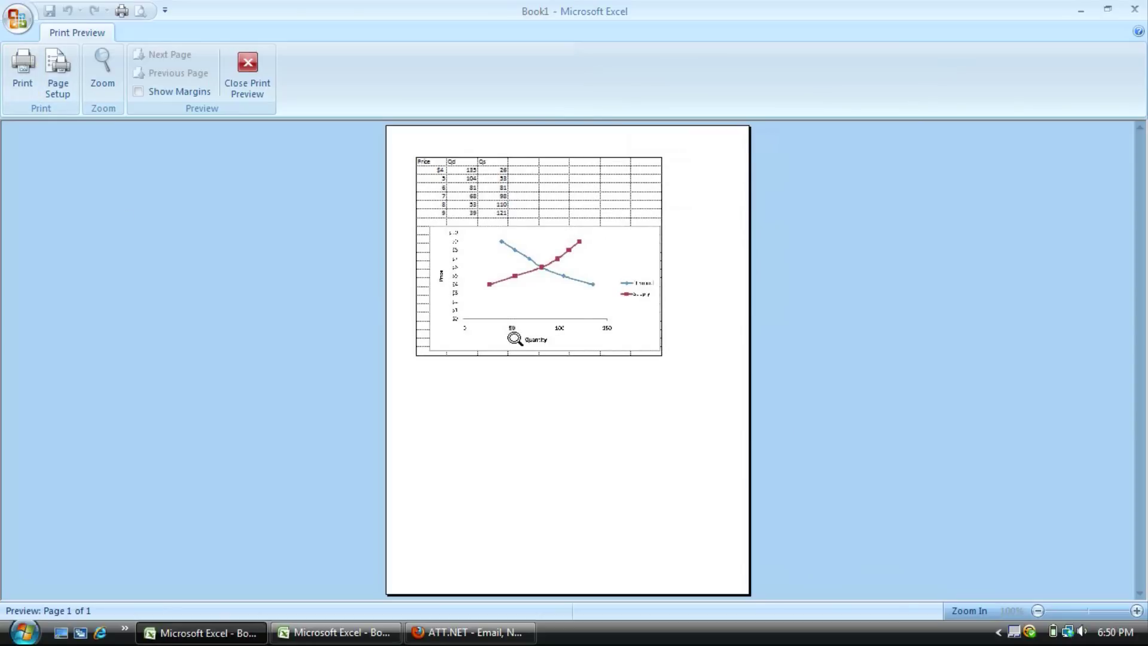
pyautogui.click(246, 65)
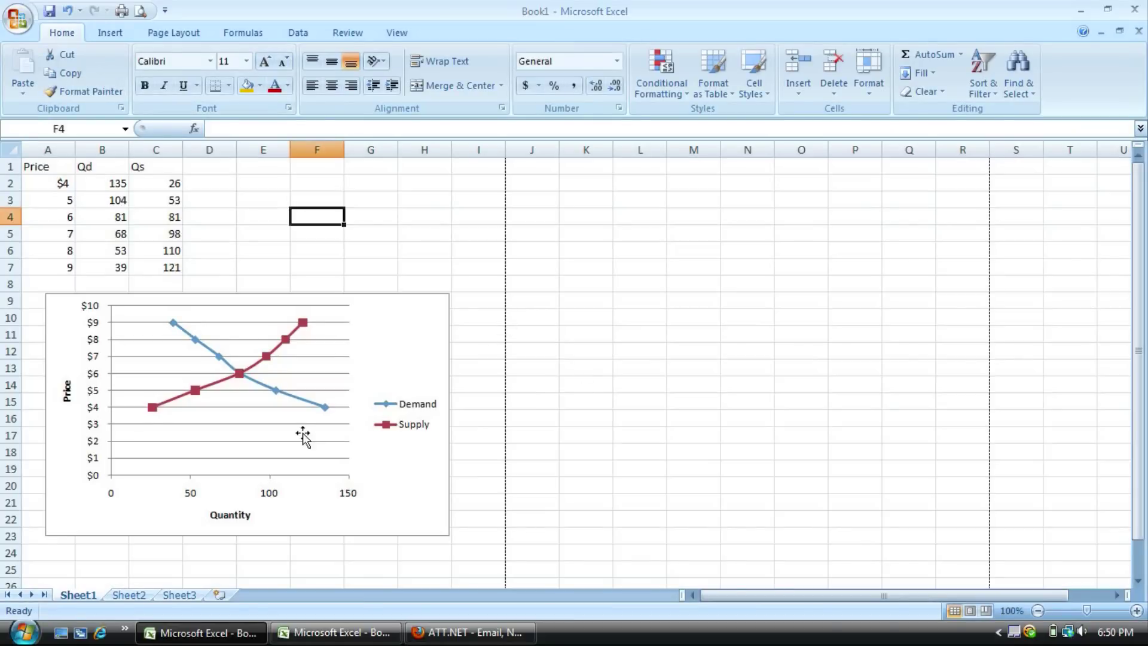